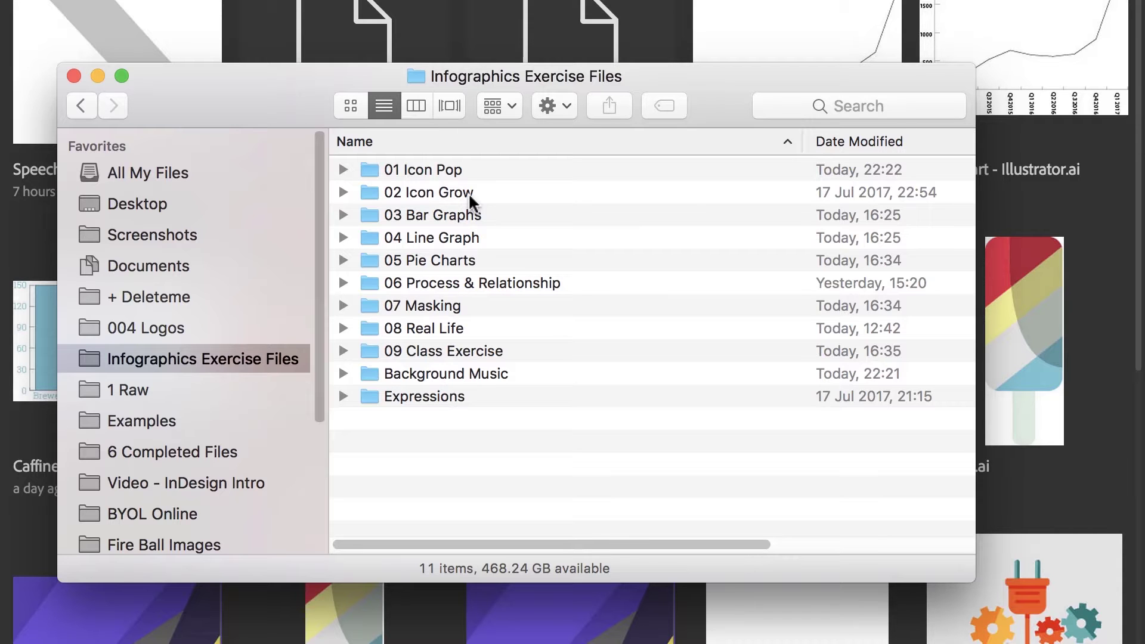
Step: Open 01 Icons.ai from the 01 Icon Pop folder in Finder
drag(285, 93, 342, 87)
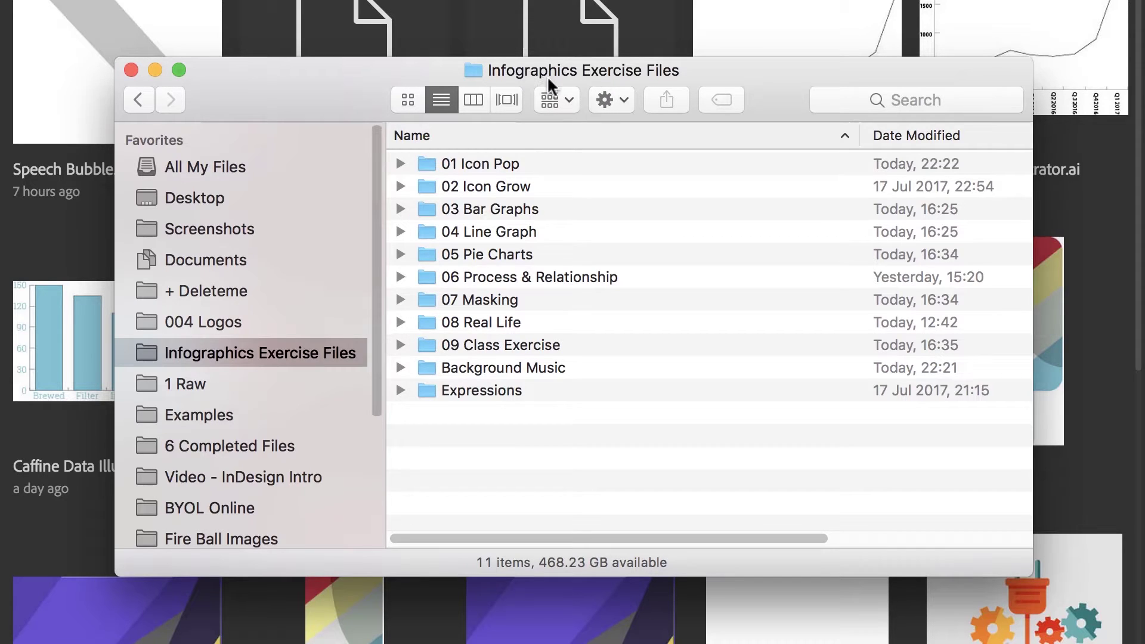
double_click(482, 165)
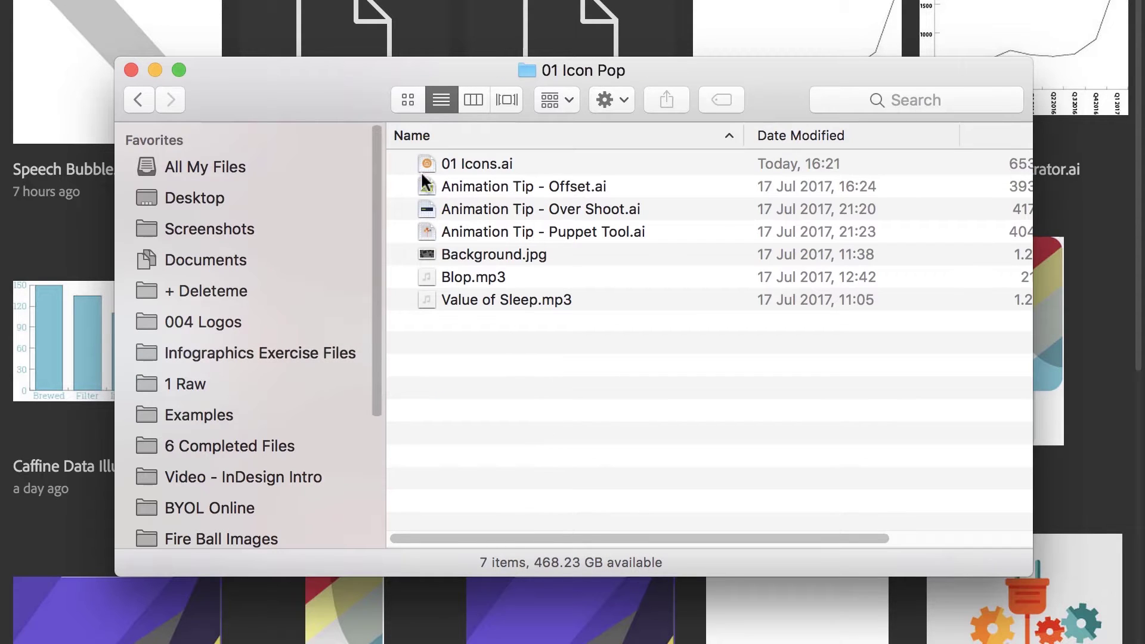
click(465, 163)
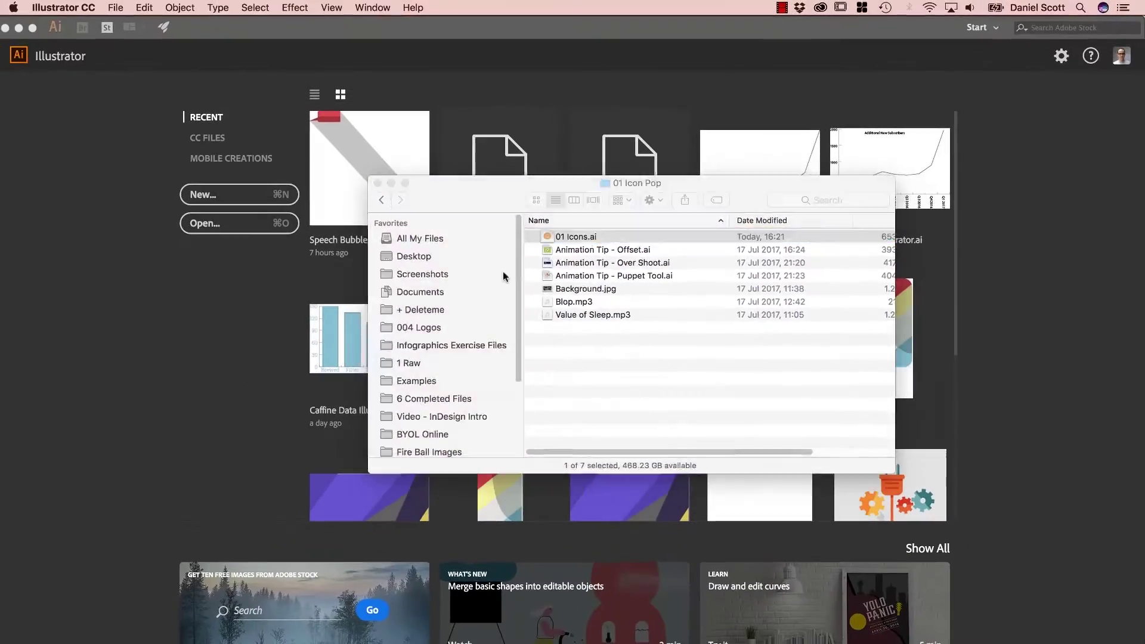
key(Return)
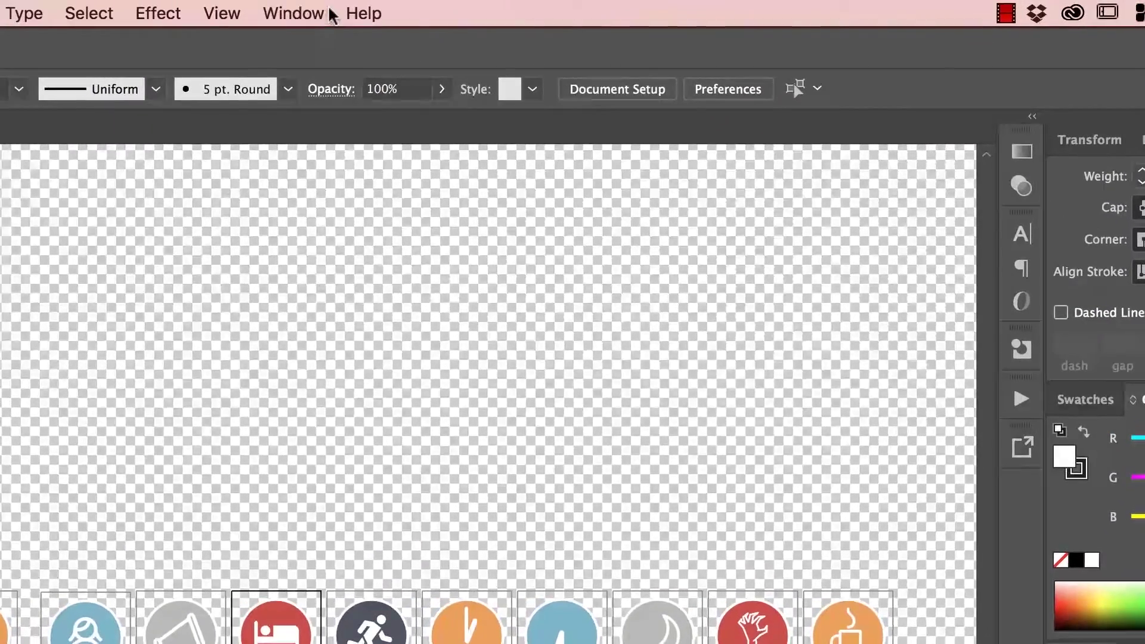
Step: Switch to the Essentials workspace and reset Essentials to its defaults
click(300, 12)
mouse_move(327, 101)
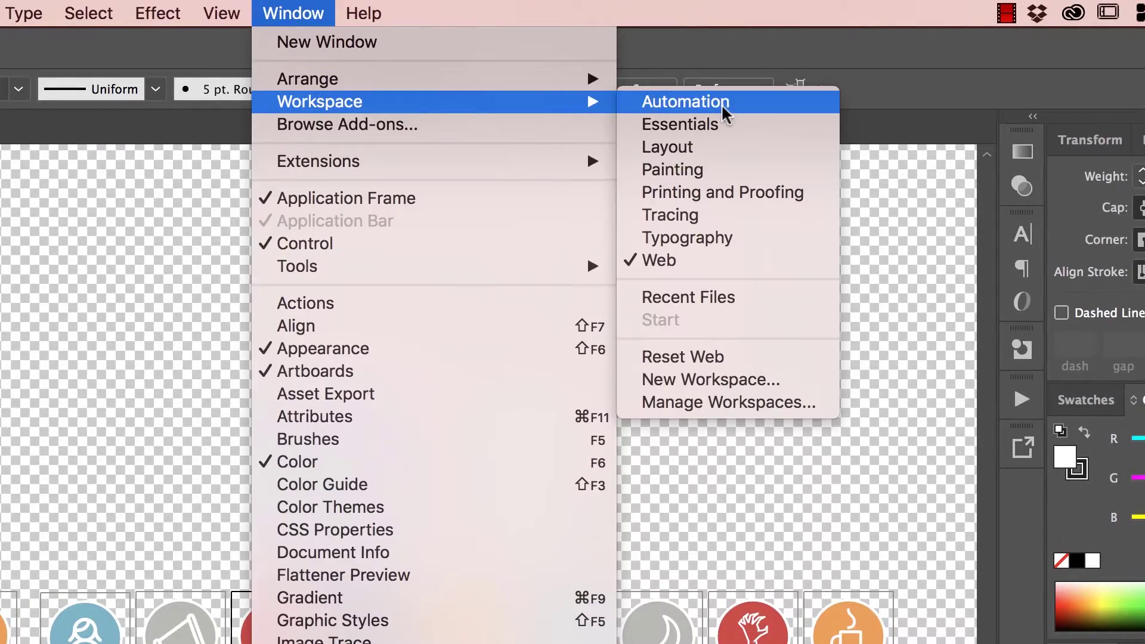
click(718, 125)
click(302, 13)
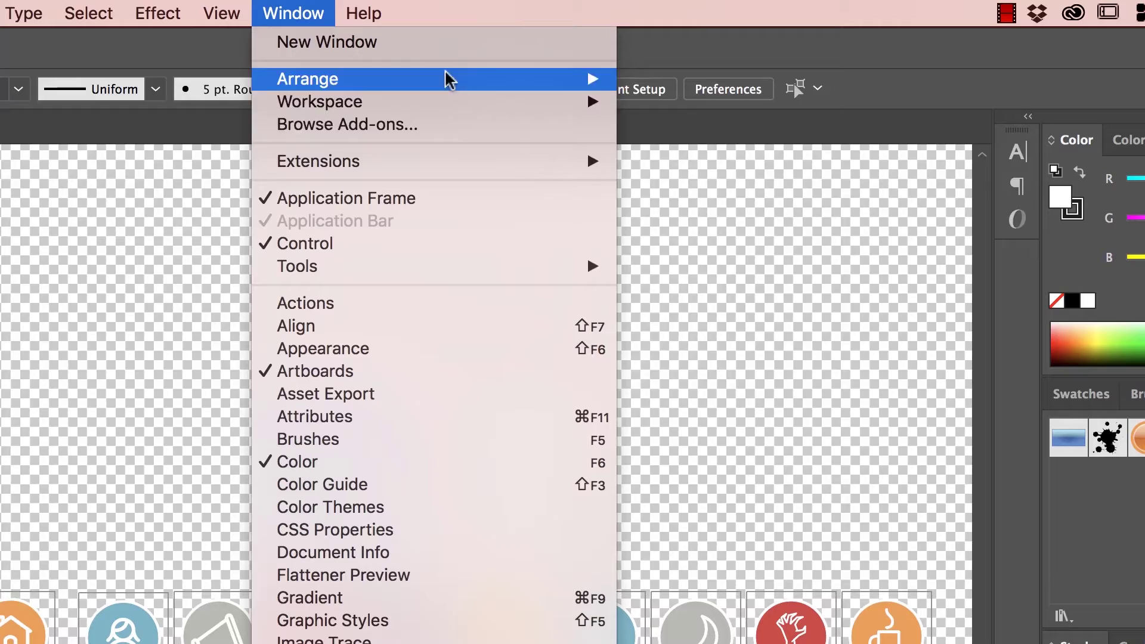
mouse_move(444, 99)
click(686, 356)
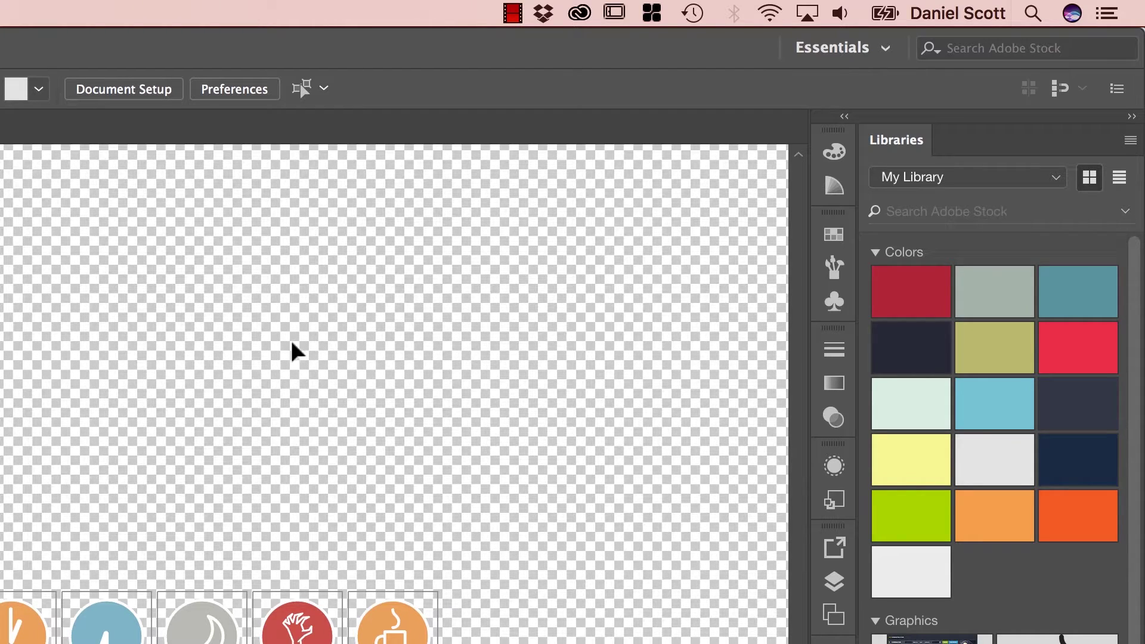
Step: Show the current library's colour swatches with their hex values
click(1008, 179)
click(1010, 188)
scroll(1014, 465, down, 3)
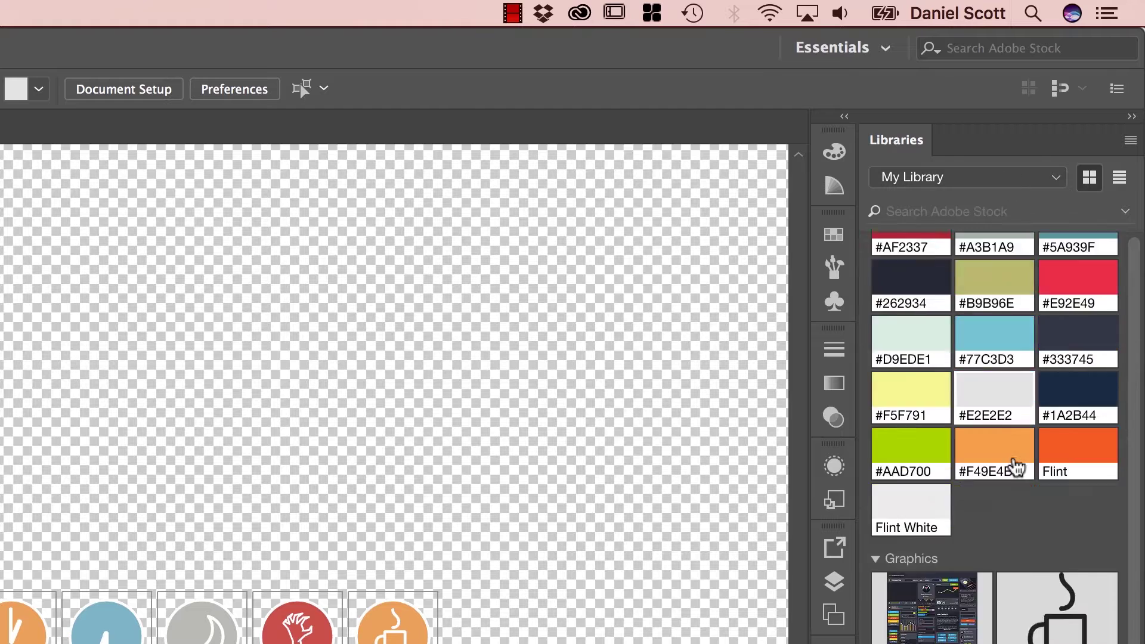
scroll(1015, 460, up, 3)
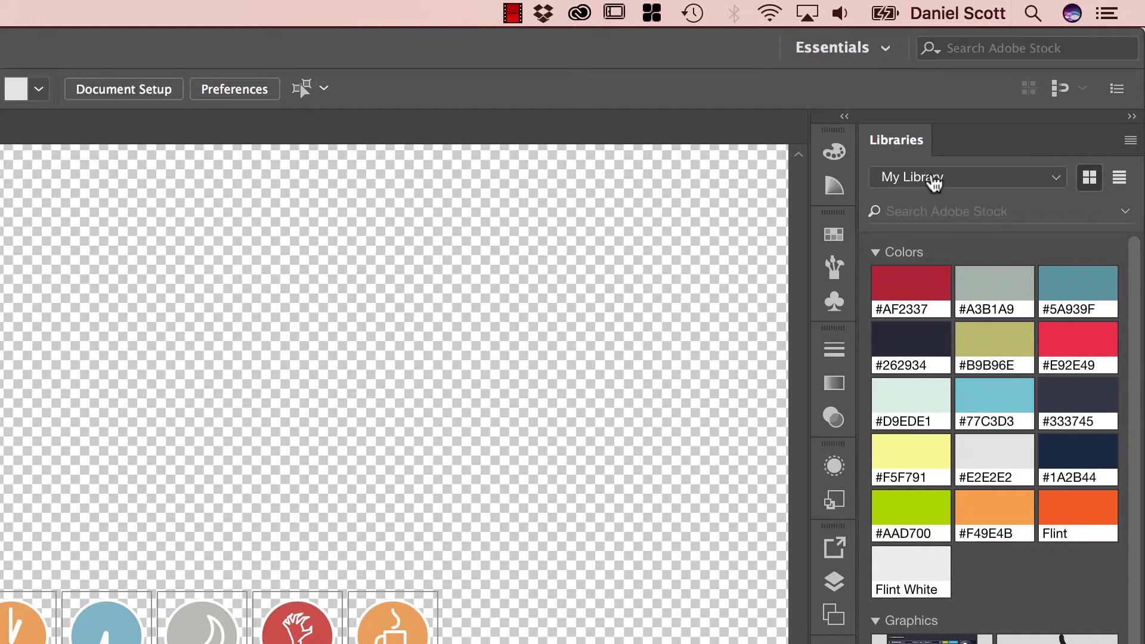
Step: Create a new library named 'Infographic Animation Courses BYOL'
click(935, 180)
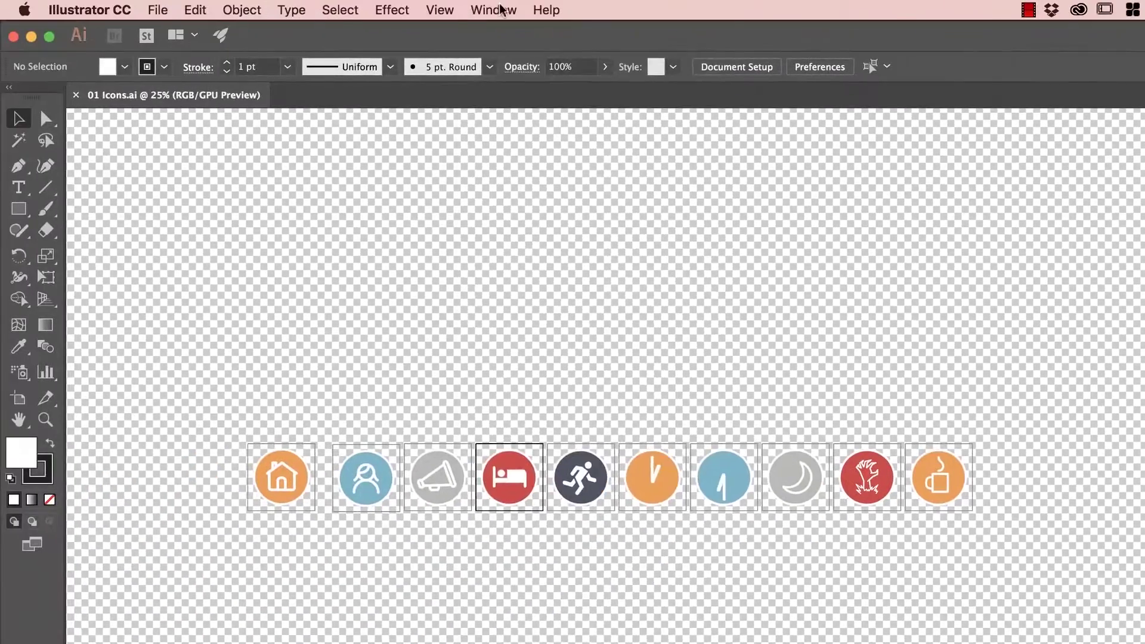
click(233, 10)
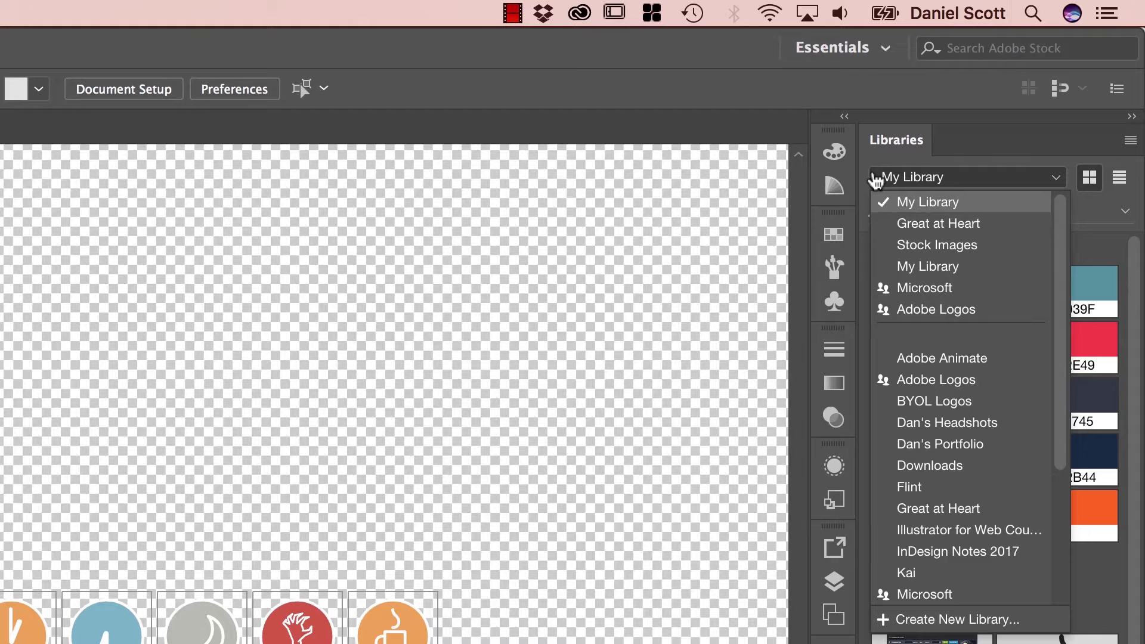
click(912, 619)
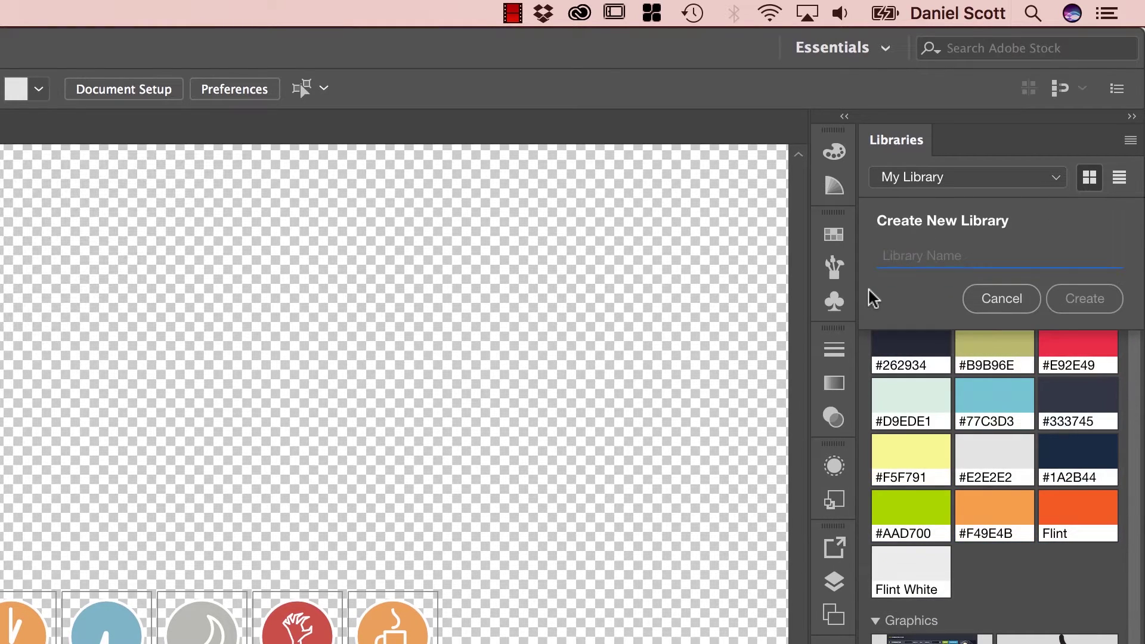
text(Info)
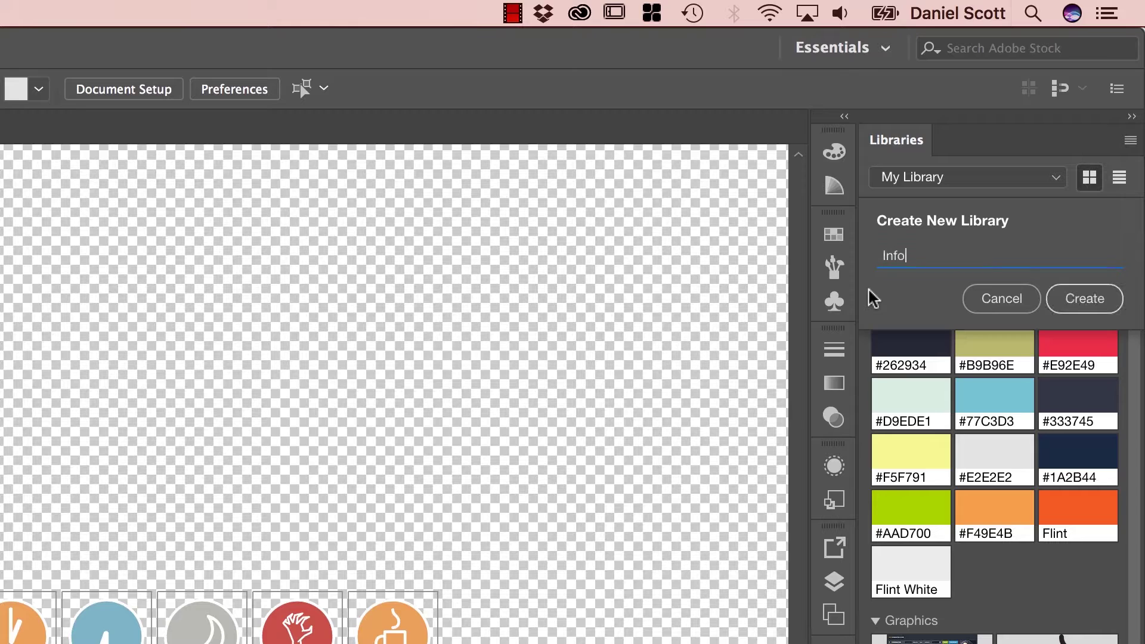
text(graphic Animation Courses )
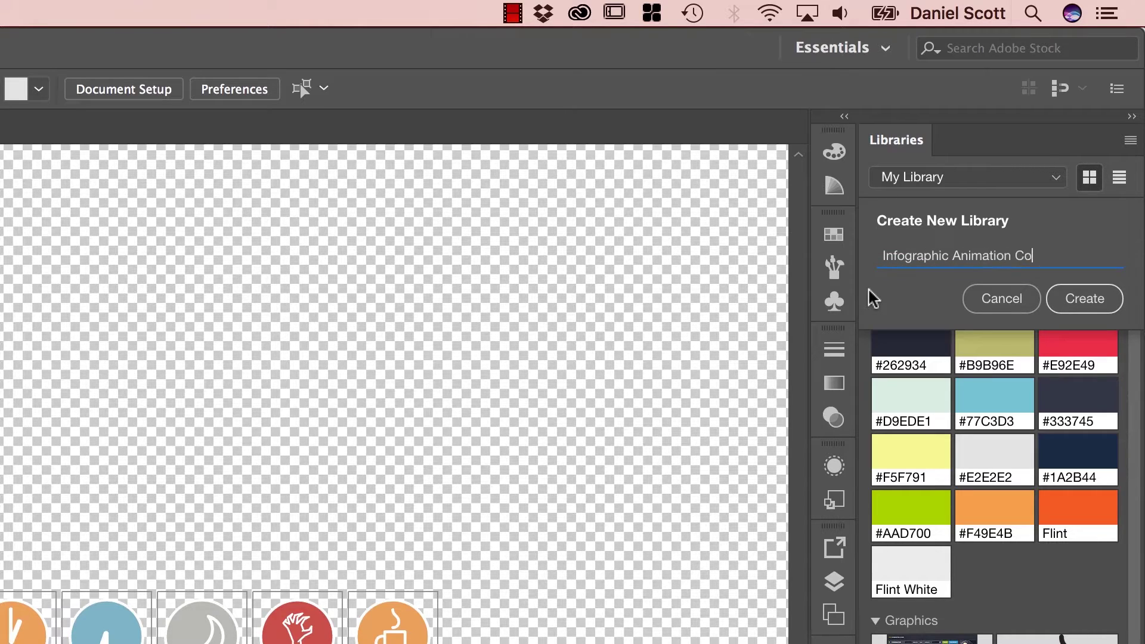
text(BYOL)
click(1094, 301)
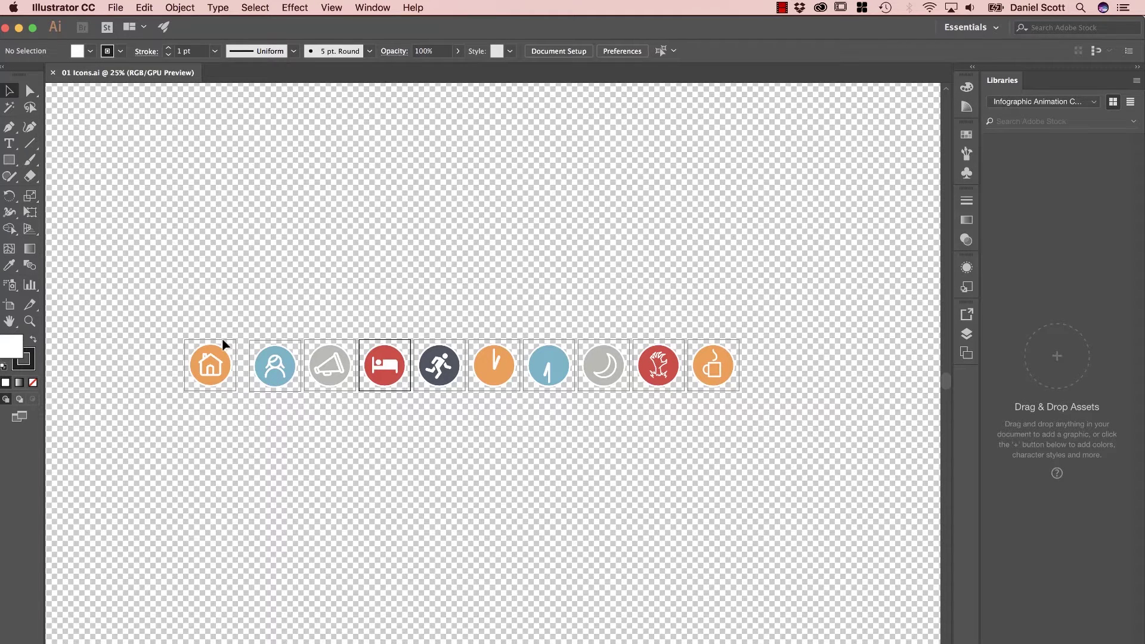
Step: Add the house icon to the library and name it 'Icon 1 - House'
drag(178, 333, 228, 417)
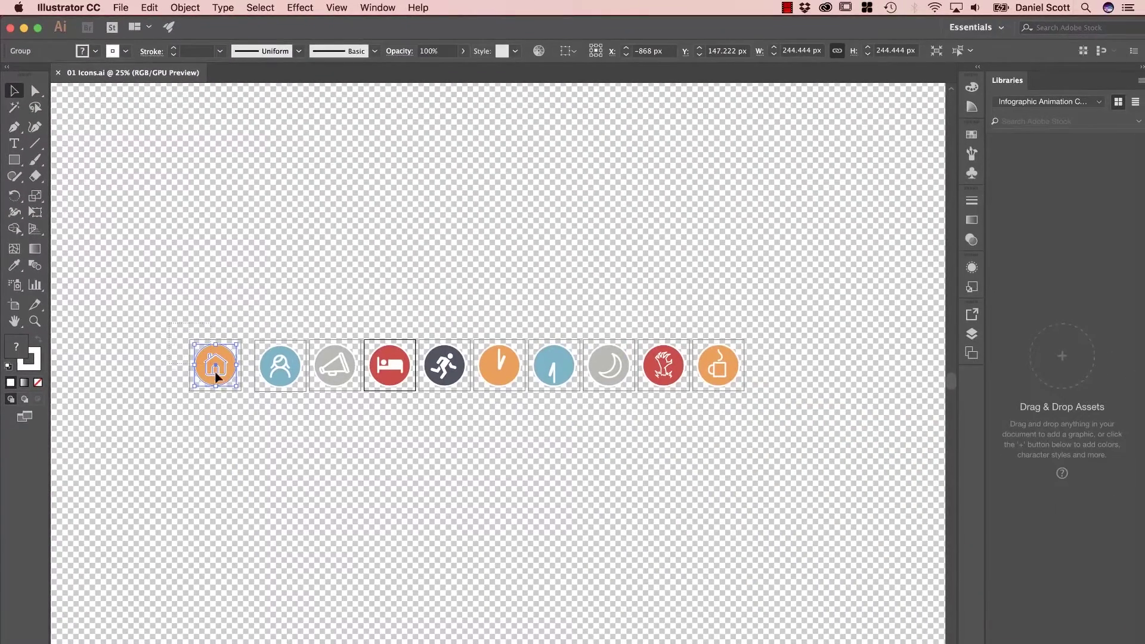
drag(225, 378, 1084, 292)
right_click(1026, 185)
click(988, 330)
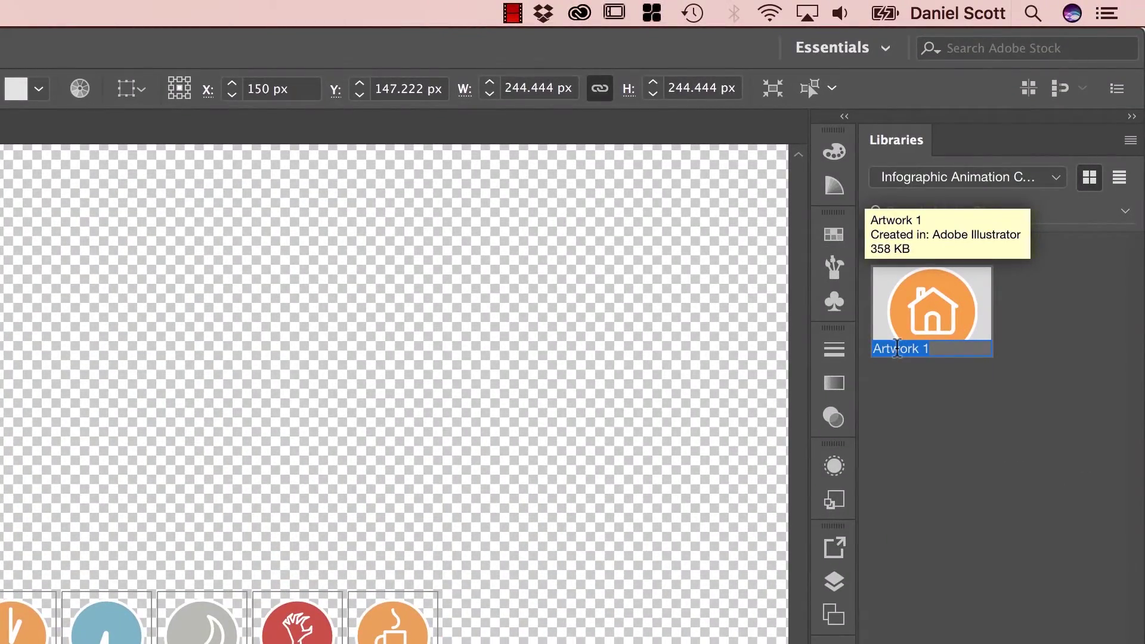
text(Icon 1 - House)
key(Return)
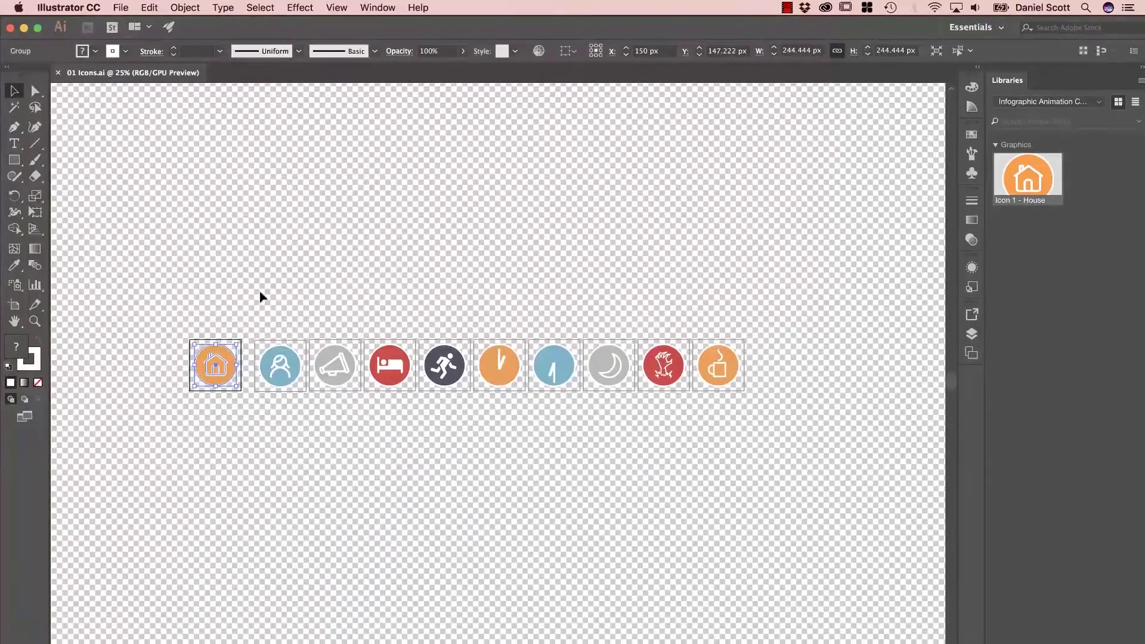
Step: Zoom in on the blue person icon and add it to the library
click(288, 385)
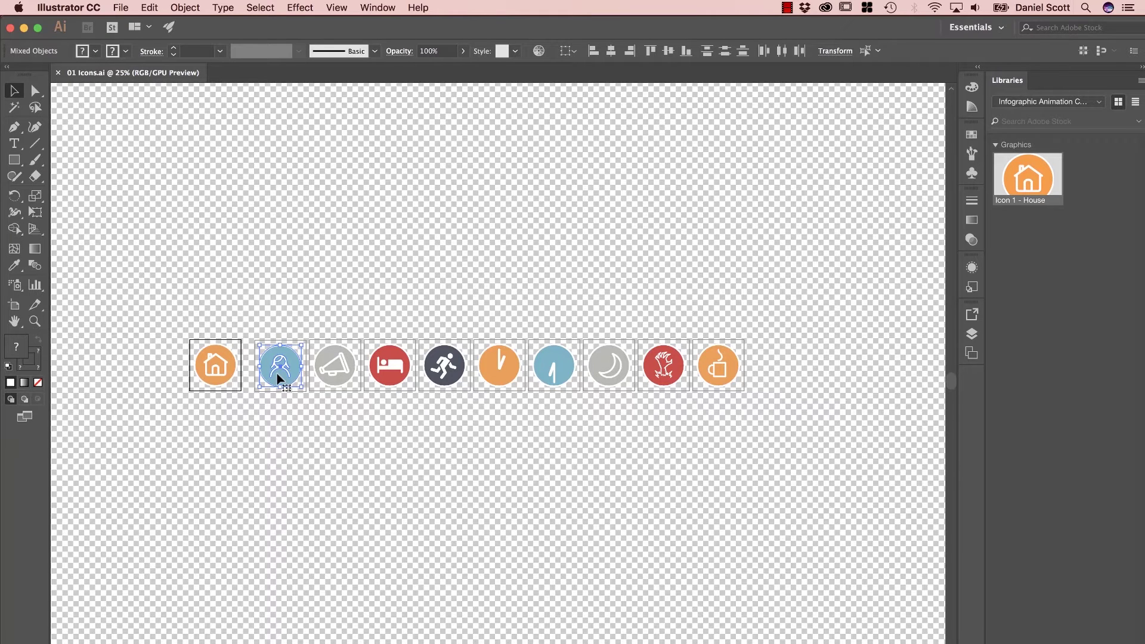
key(super+equal)
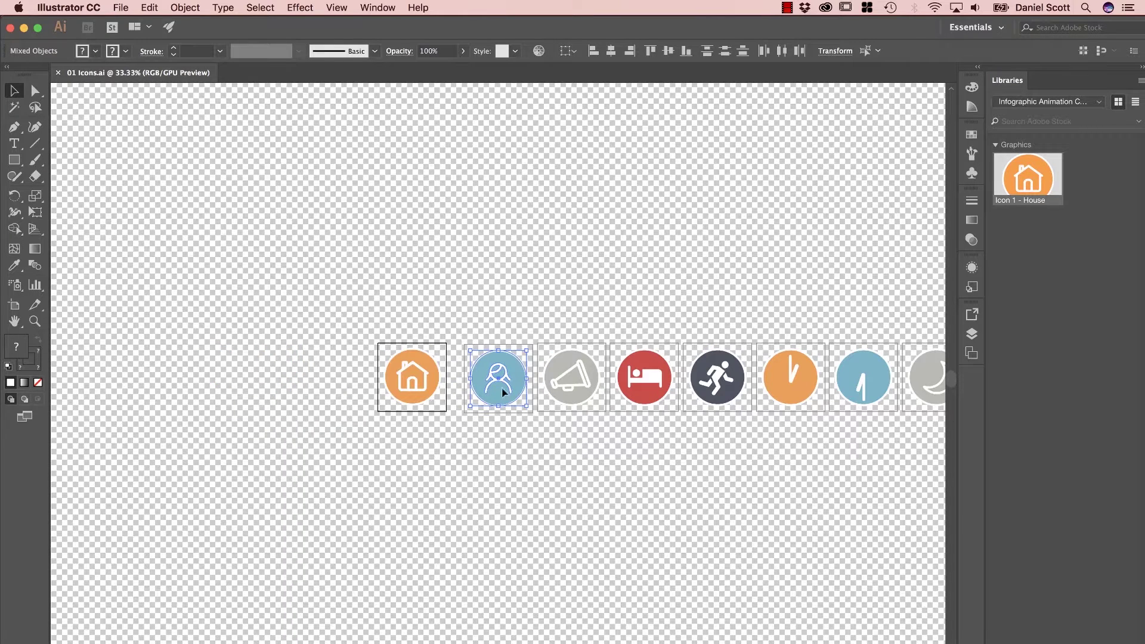
drag(503, 392, 1074, 325)
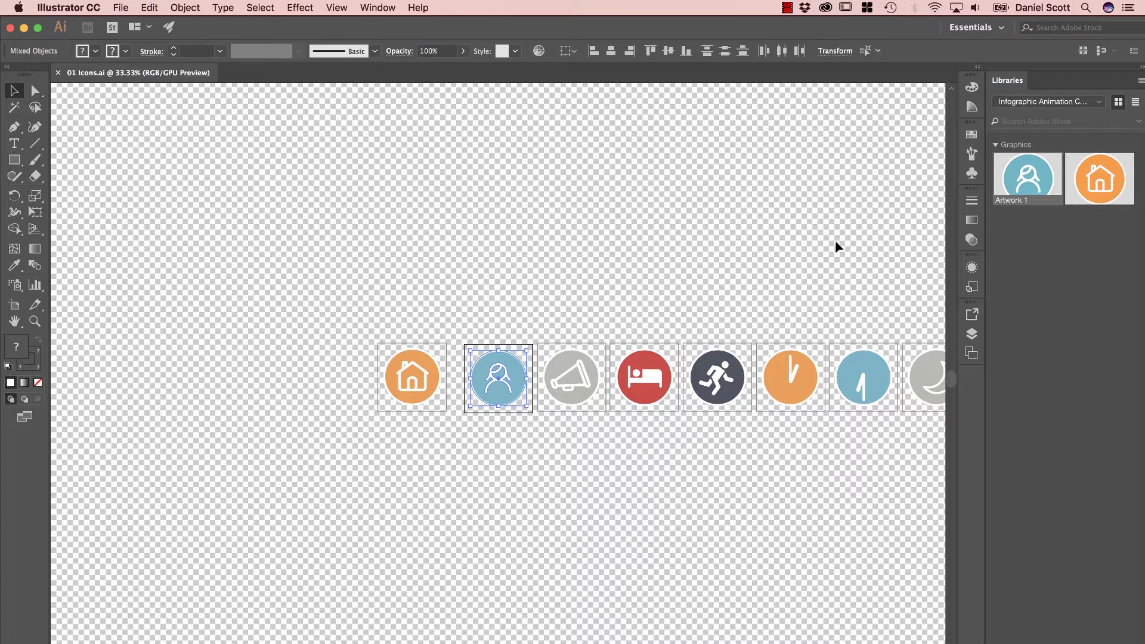
Step: Name the person graphic 'Icon 2 - Girl' and add the megaphone as 'Icon 2 - Mega Phone'
double_click(1014, 201)
text(Icon 2 - )
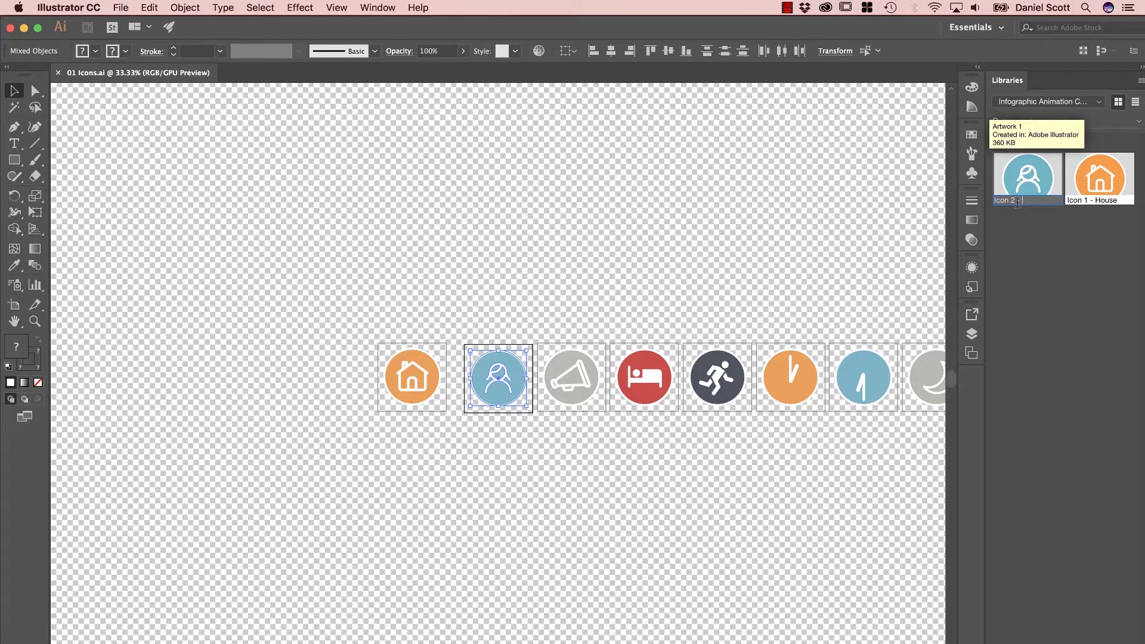
text(Girl)
key(Return)
click(583, 396)
drag(583, 396, 1024, 209)
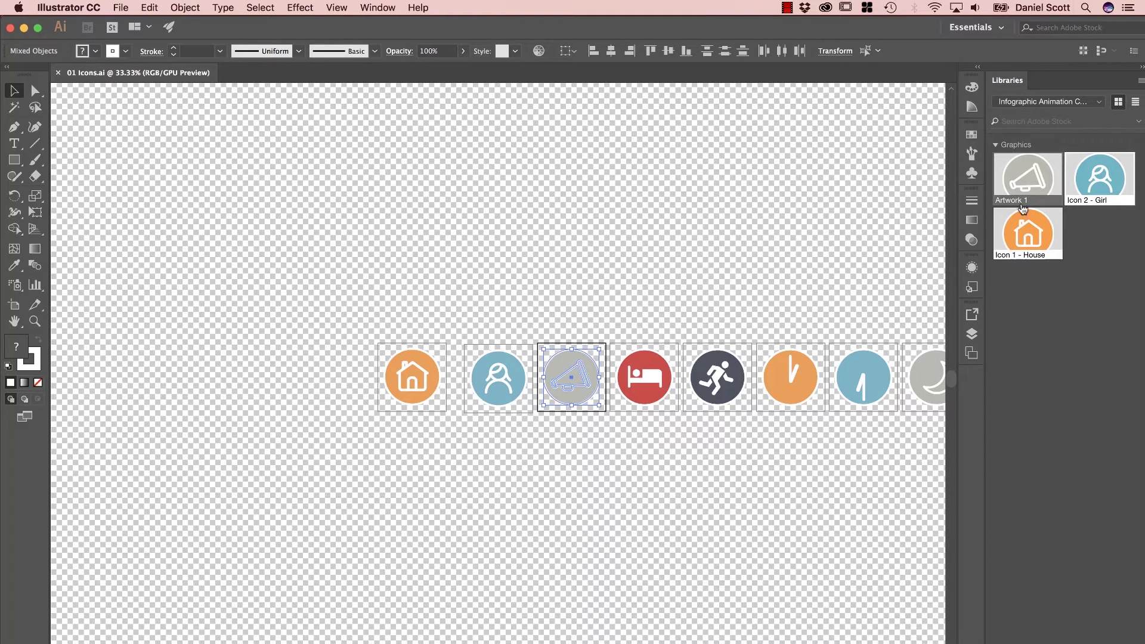
double_click(1018, 203)
text(Icon 2 - Mega Phone)
key(Return)
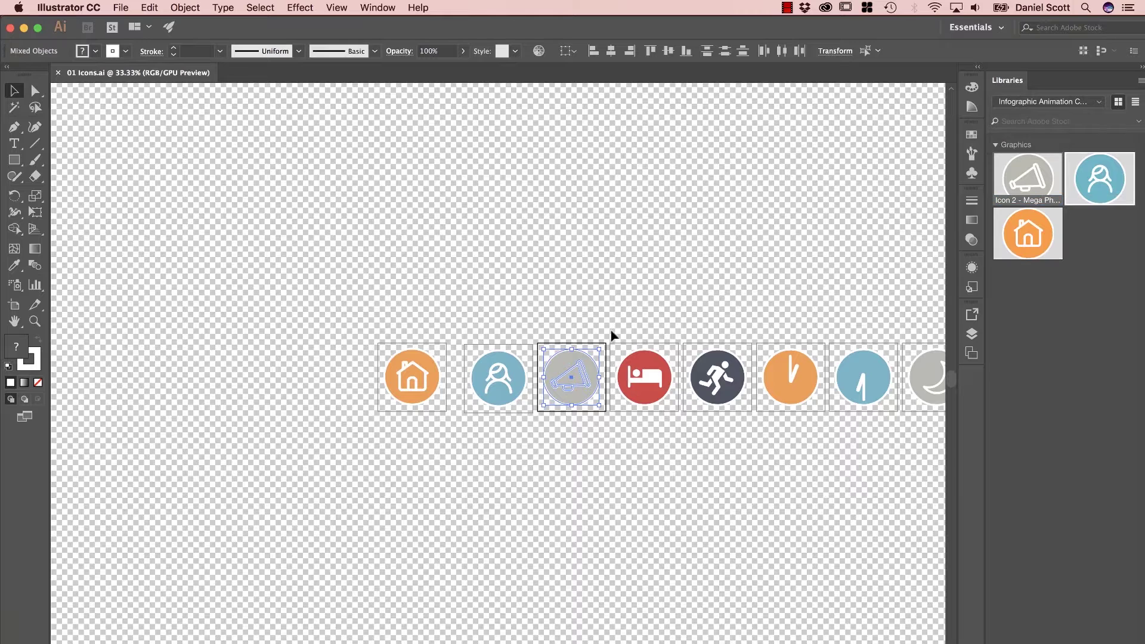
Step: Add the bed, running and orange clock icons, naming them 'Icon 2 - Sleep' and 'Icon 2 - 1am'
drag(644, 377, 1026, 179)
double_click(1013, 201)
text(Icon 2 - Sleep)
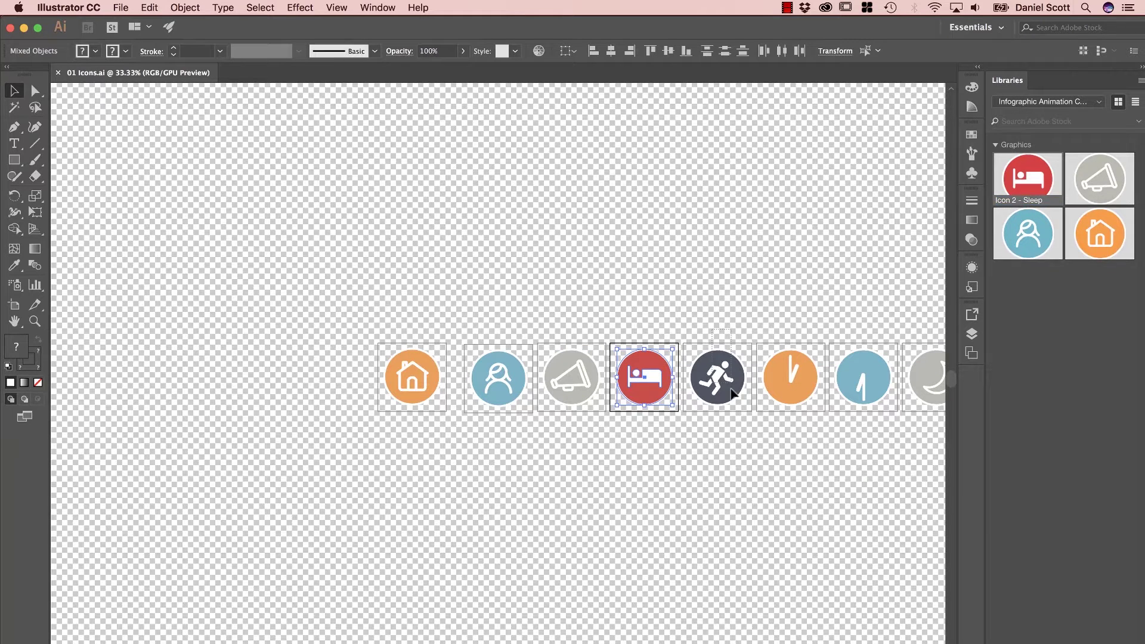
drag(734, 394, 1026, 201)
drag(786, 364, 1026, 202)
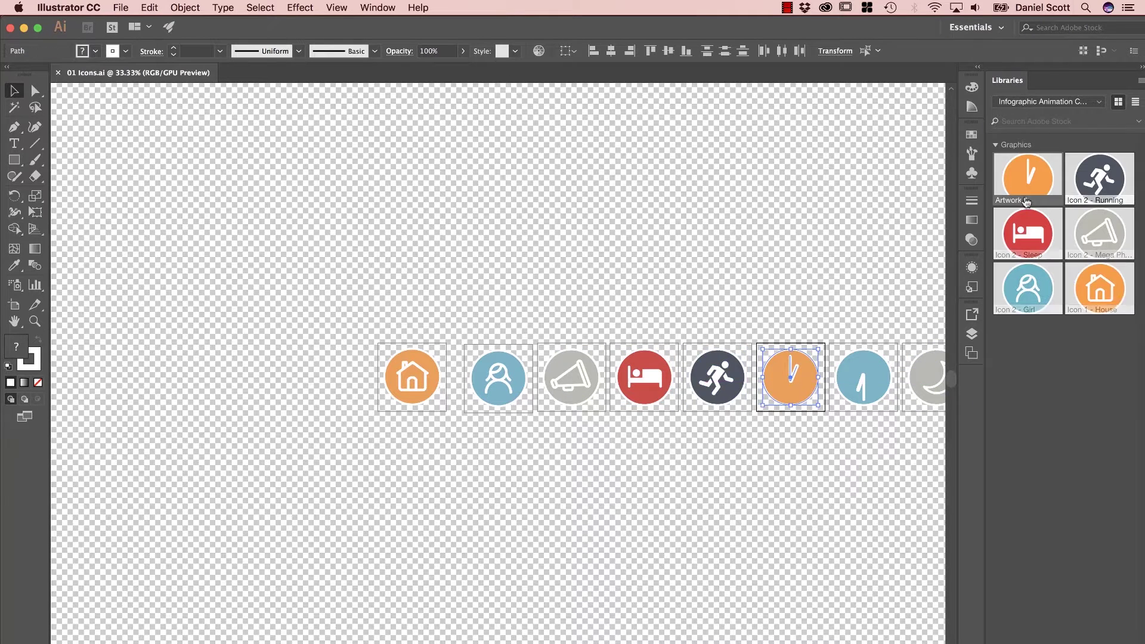
double_click(1014, 201)
text(Icon 2 - 1am)
key(Return)
Step: Add the blue clock and moon icons as 'Icon 2 - 6:30am' and 'Icon 2 - Night'
drag(863, 377, 1026, 179)
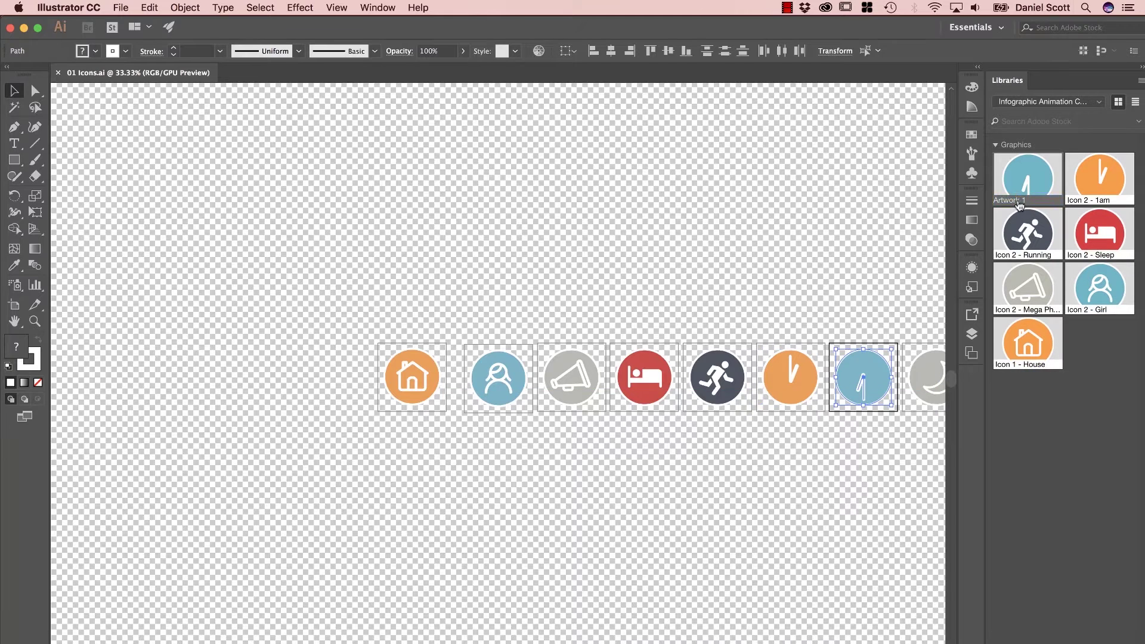
double_click(1014, 200)
text(Icon 2 - 6:30am)
key(Return)
scroll(865, 299, right, 10)
drag(616, 376, 1026, 191)
double_click(1014, 201)
text(Icon 2 - Night)
key(Return)
Step: Add the monster and coffee mug icons as 'Icon 2 - Monster' and 'Icon 2 - Coffee', then deselect
drag(689, 377, 1026, 191)
double_click(1014, 200)
text(Icon 2 - MOnster)
key(Return)
drag(762, 377, 1026, 179)
double_click(1015, 200)
text(Icon 2 - Coffee)
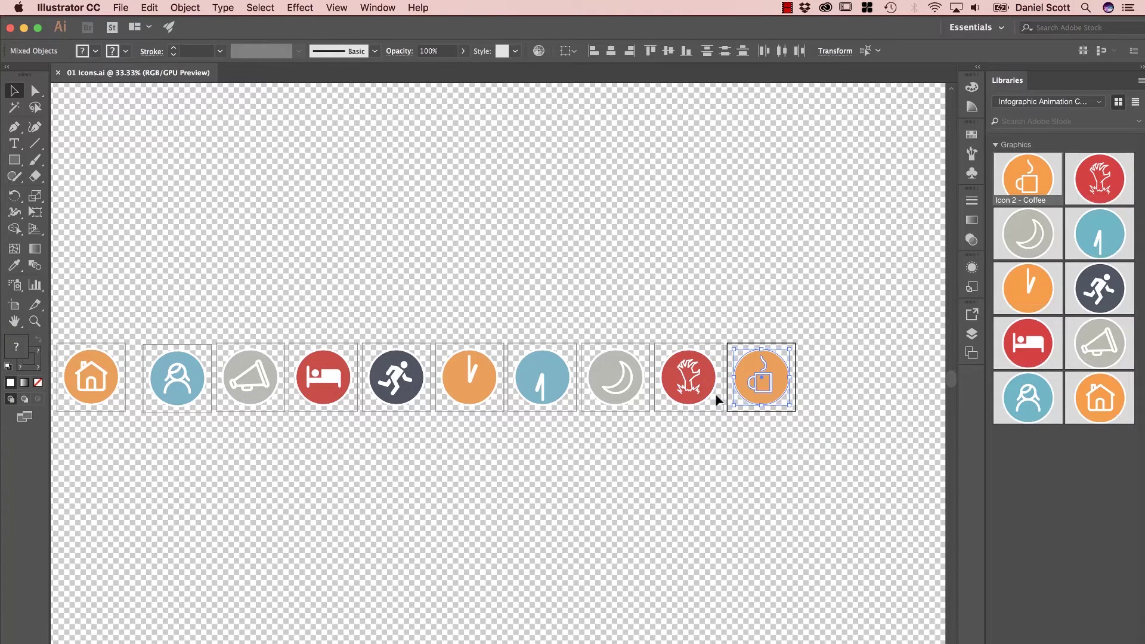
key(super+shift+a)
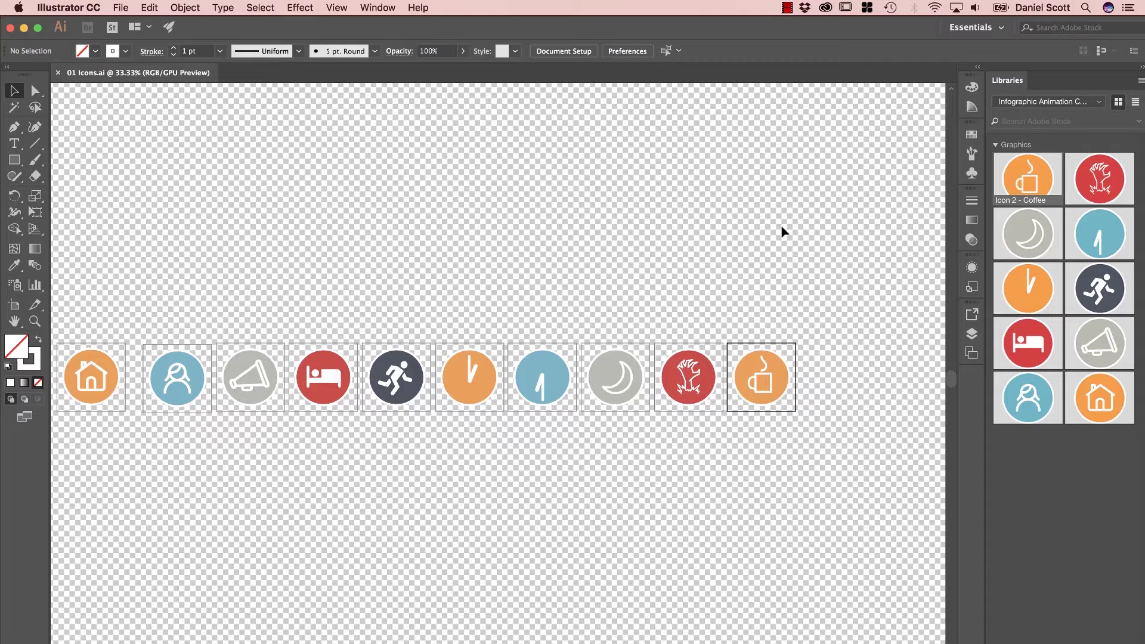
key(super+Tab)
key(super+Tab)
key(super+Tab)
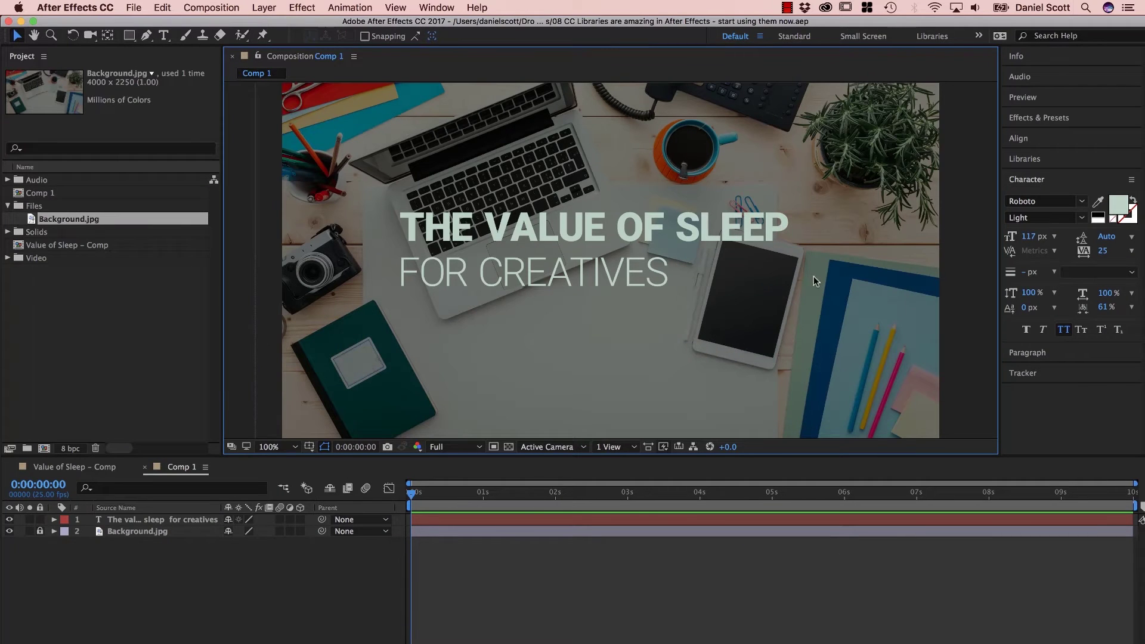
Step: Drag Icon 2 - Coffee from the Infographic library into Comp 1, then choose Edit to open it in Illustrator
click(1077, 157)
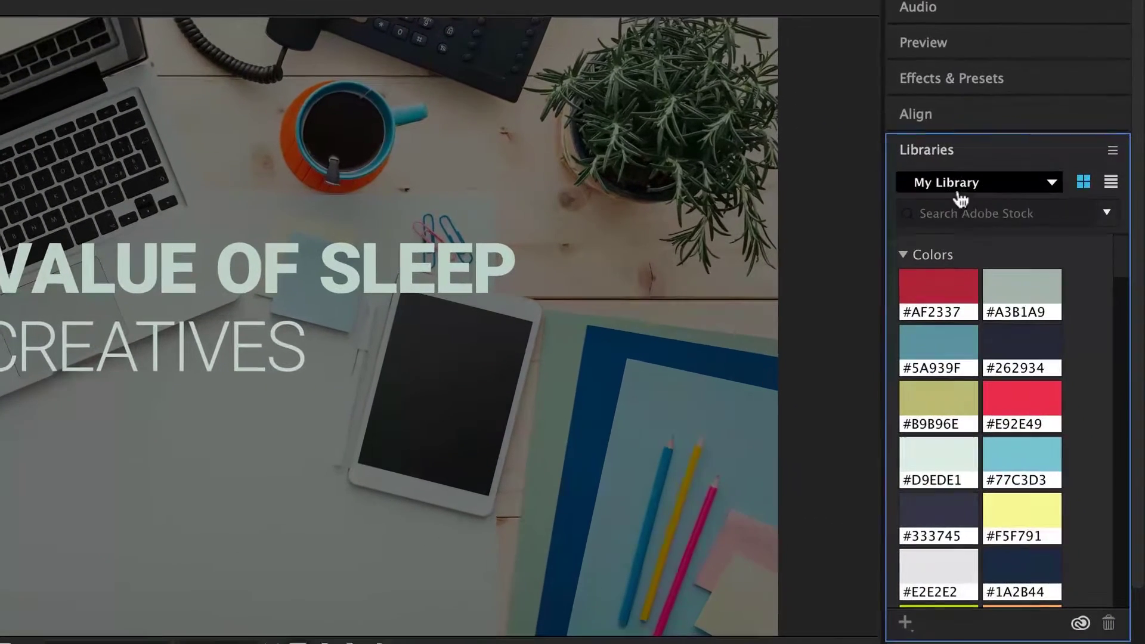
click(966, 183)
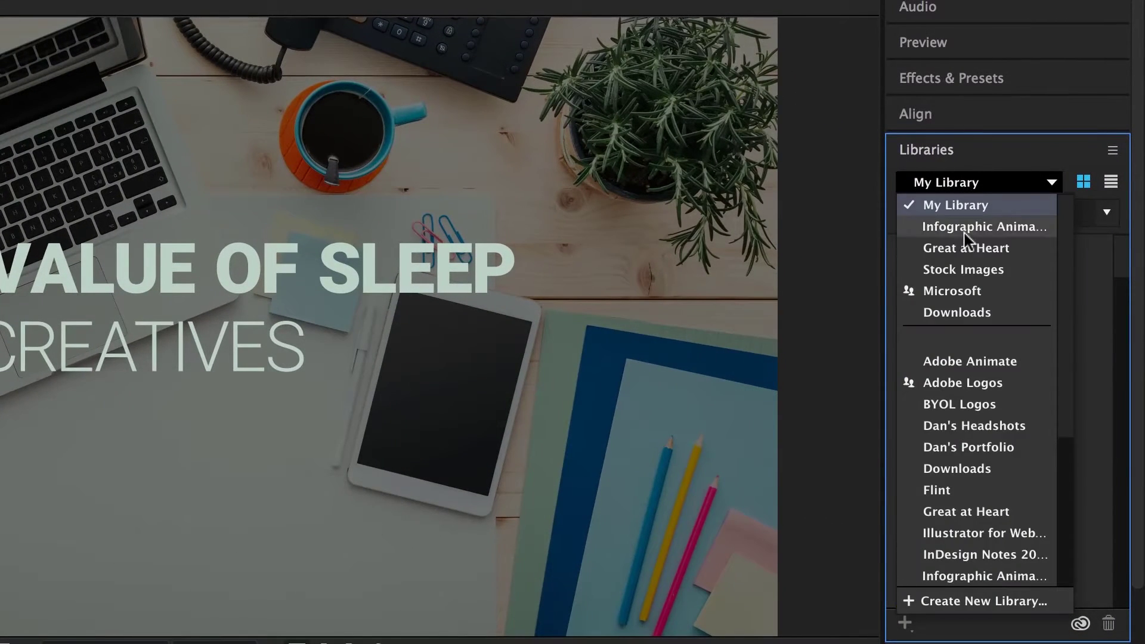
click(997, 228)
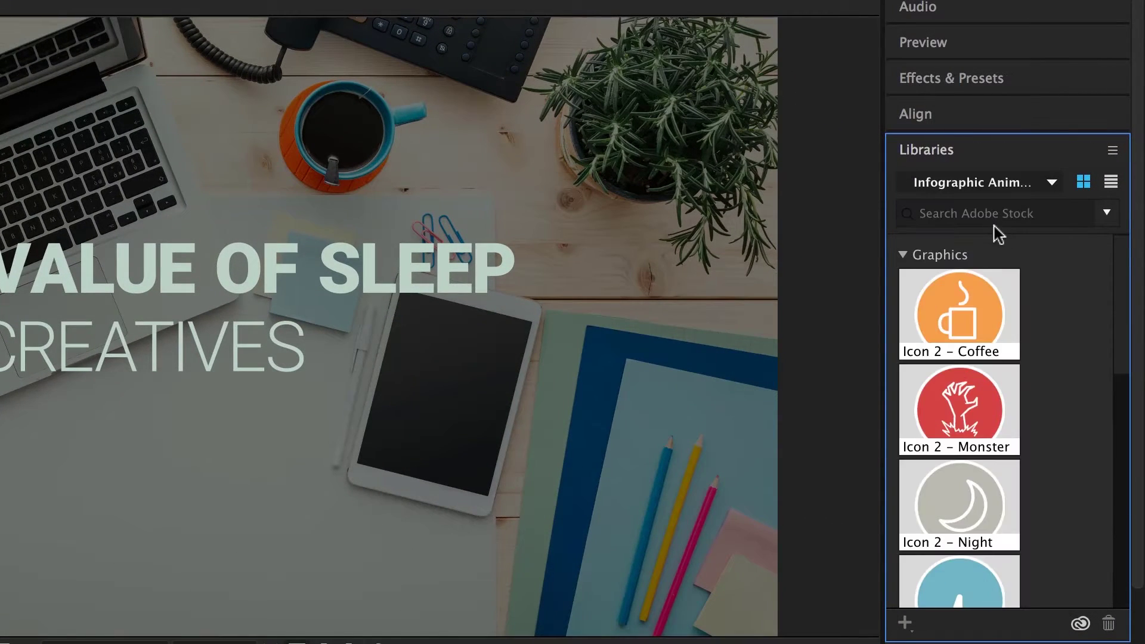
drag(959, 315, 531, 409)
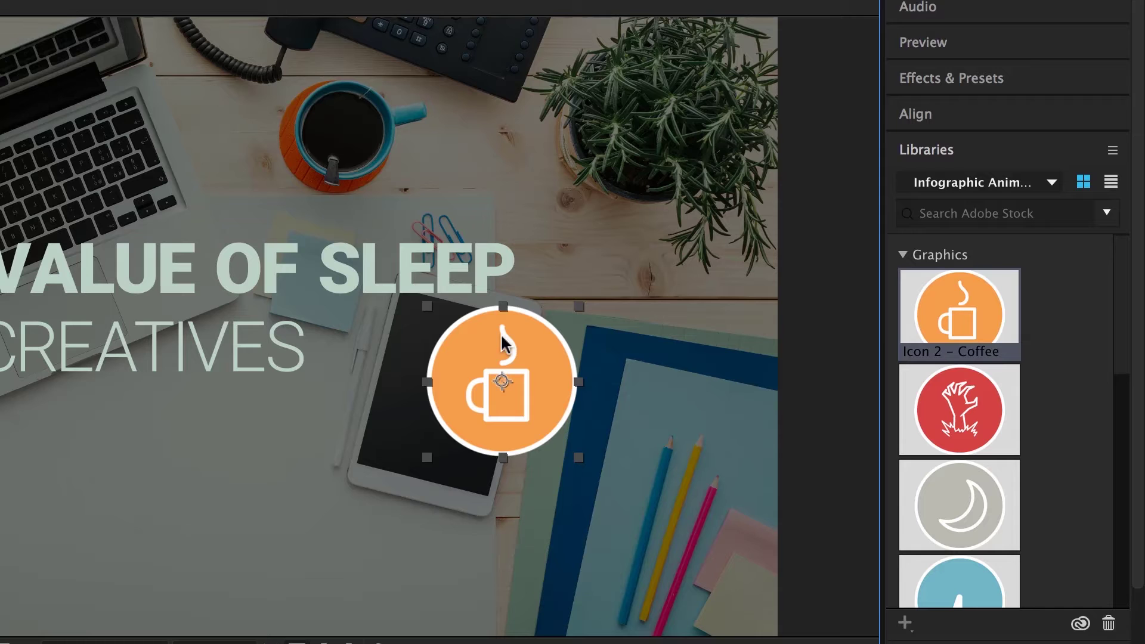
right_click(976, 316)
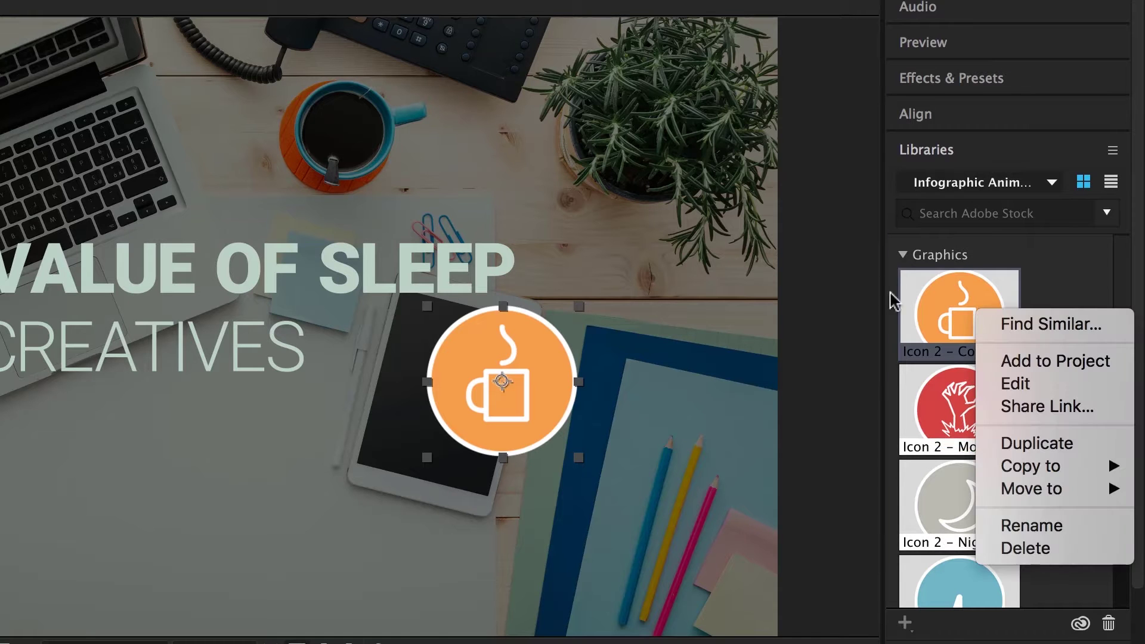
click(1010, 382)
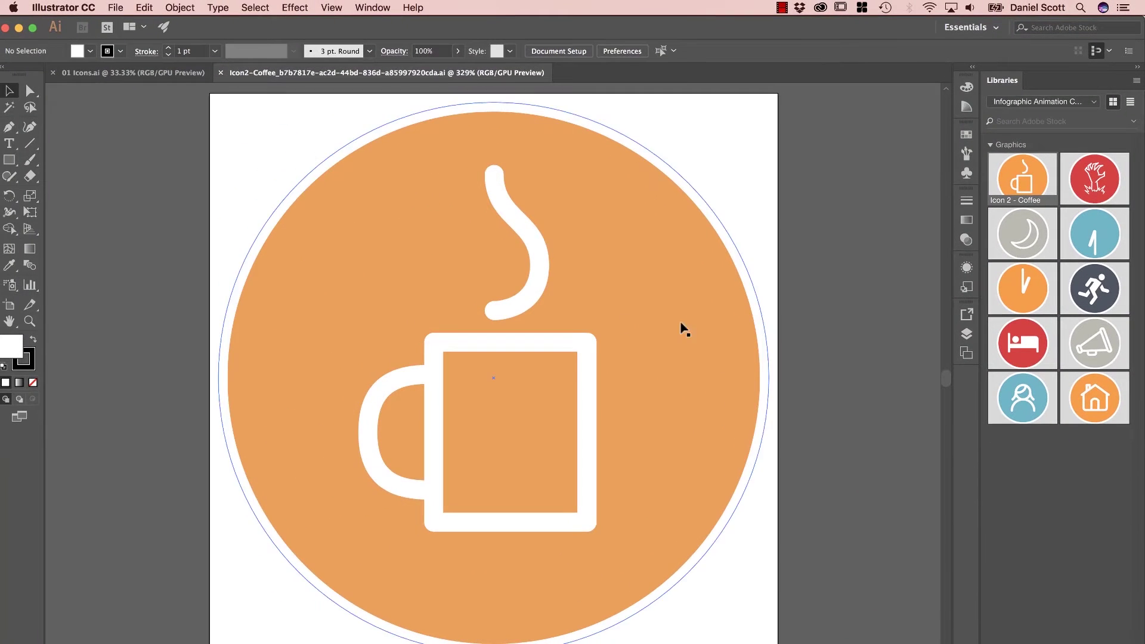
Step: Compare the two documents and inspect the coffee icon's circle and mug artwork
click(146, 73)
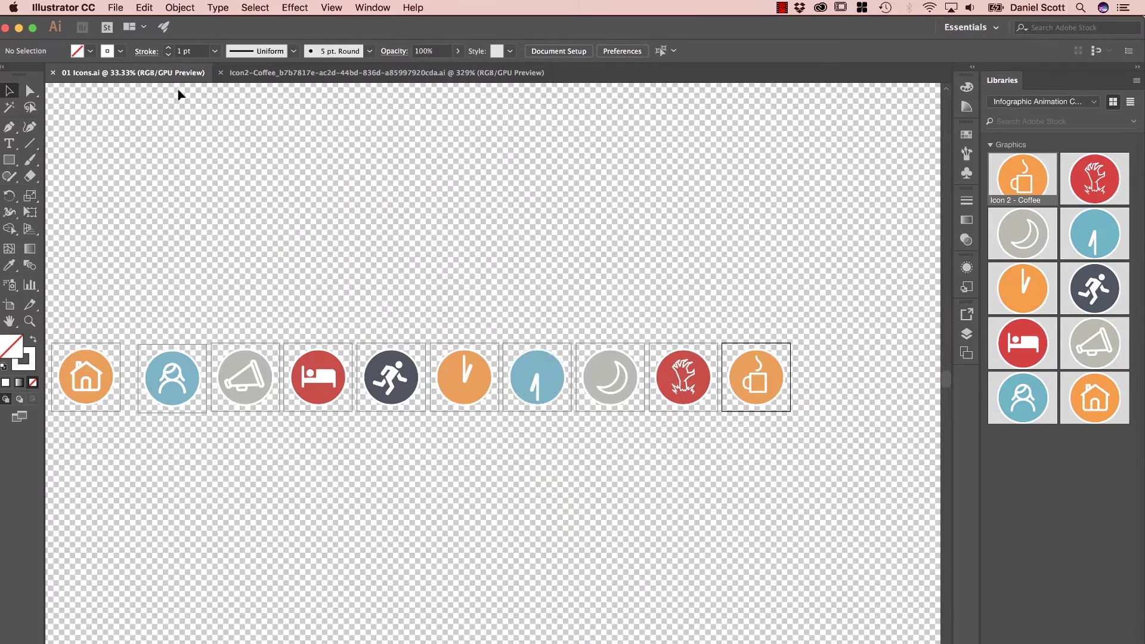
click(365, 80)
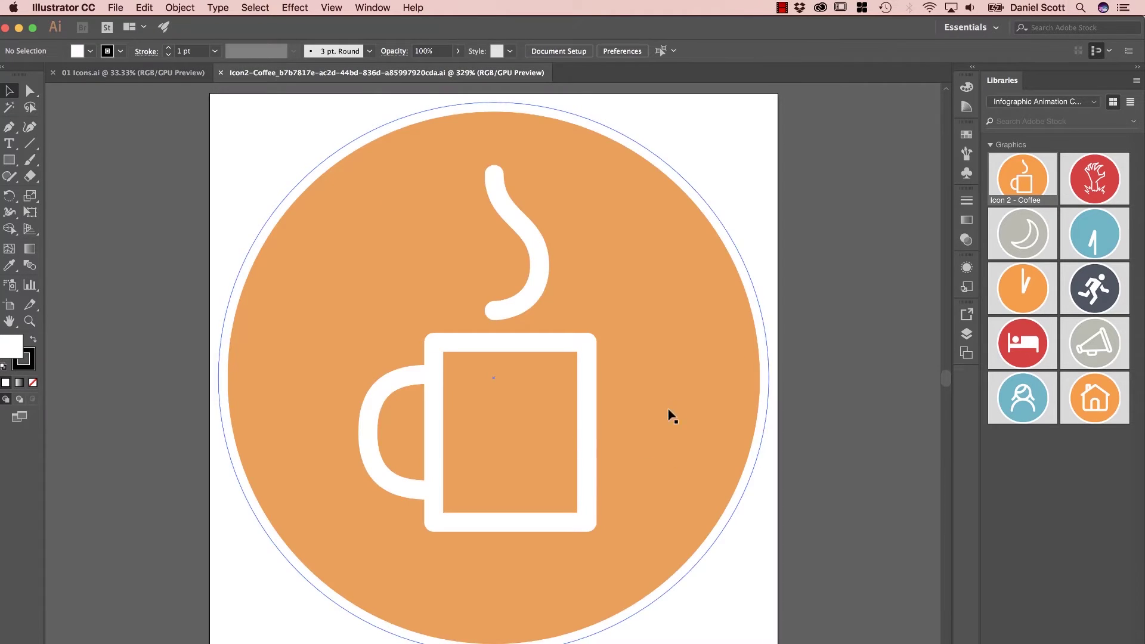
click(659, 415)
click(578, 411)
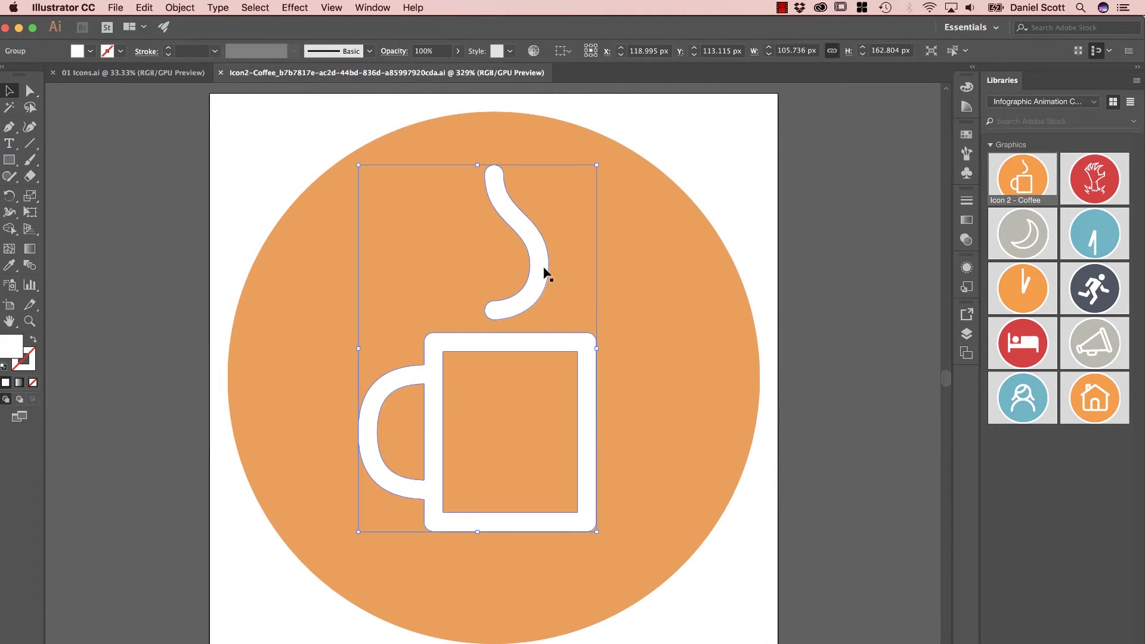
click(742, 150)
Step: Delete the steam path and adjust the mug, then undo and save the coffee icon
key(a)
click(544, 271)
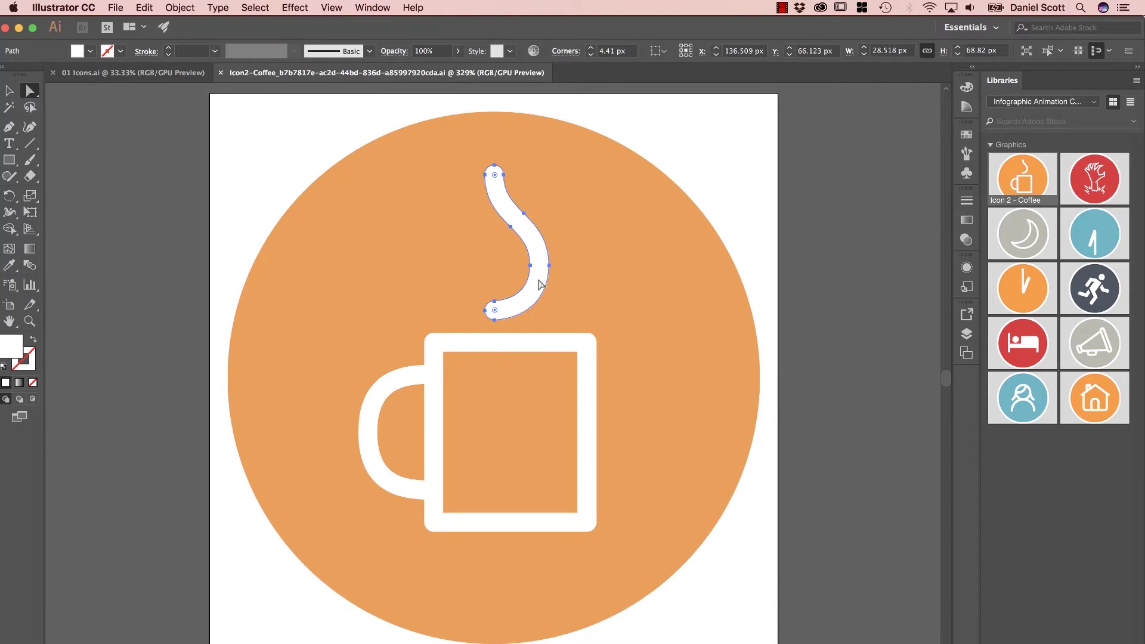
key(Delete)
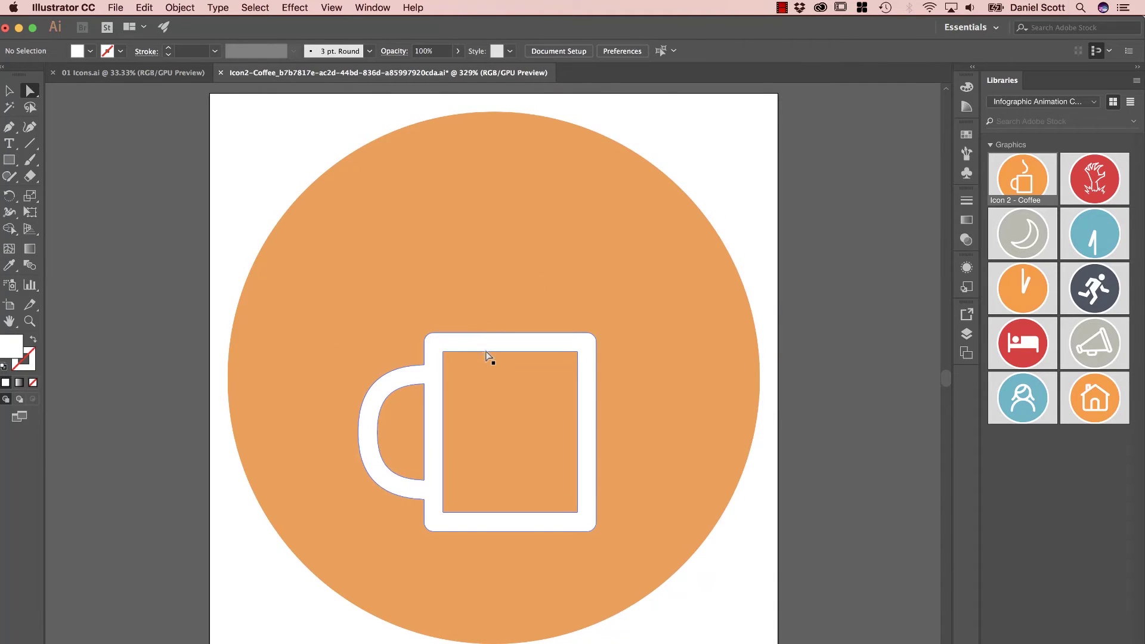
drag(488, 354, 485, 403)
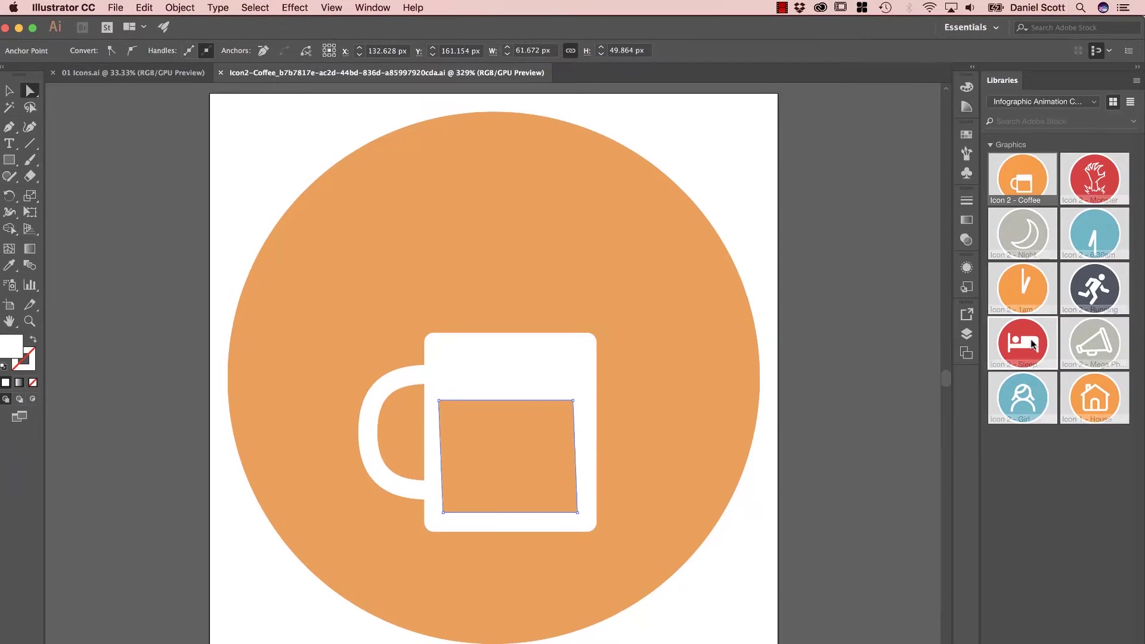
key(super+z)
key(super+z)
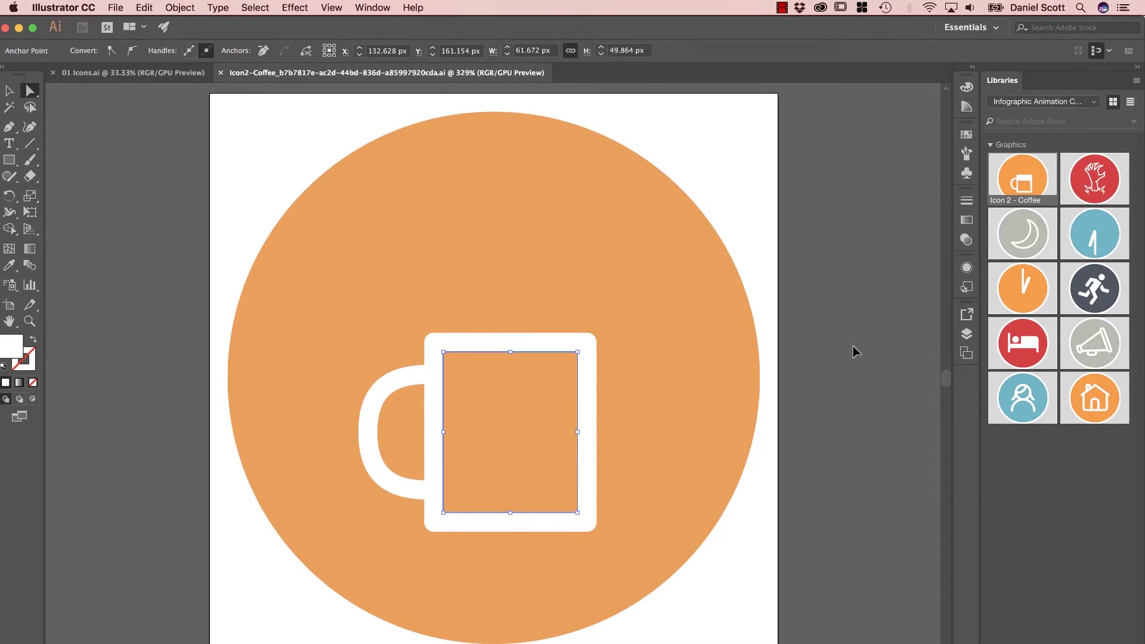
key(super+s)
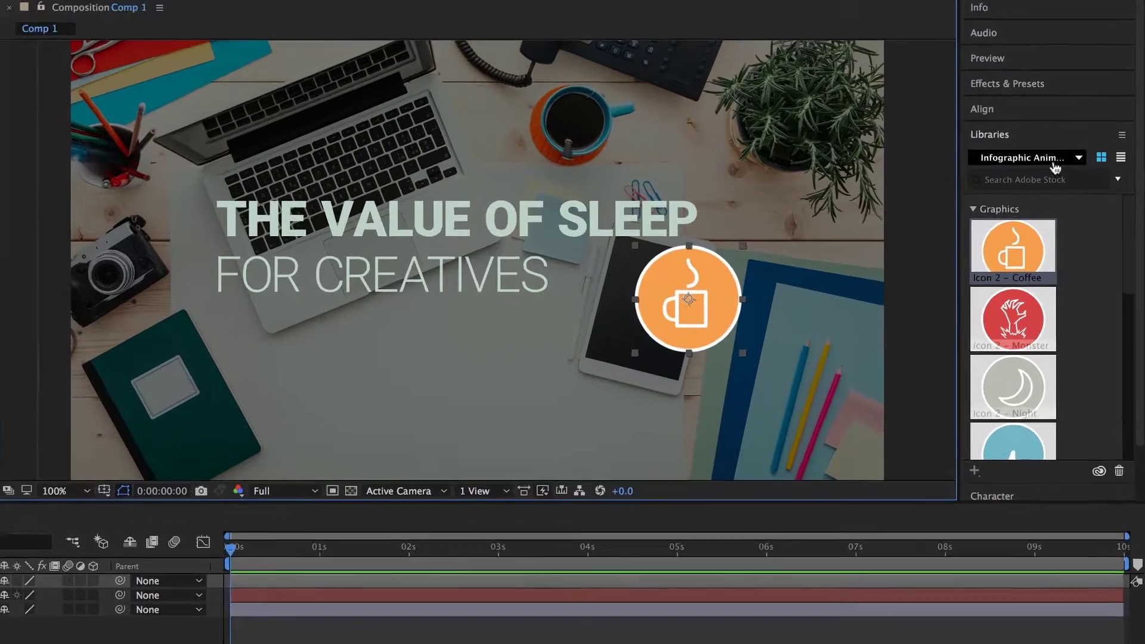
Step: Close the library list unchanged, then expand the Align, Preview, Audio and Info panels
click(1050, 177)
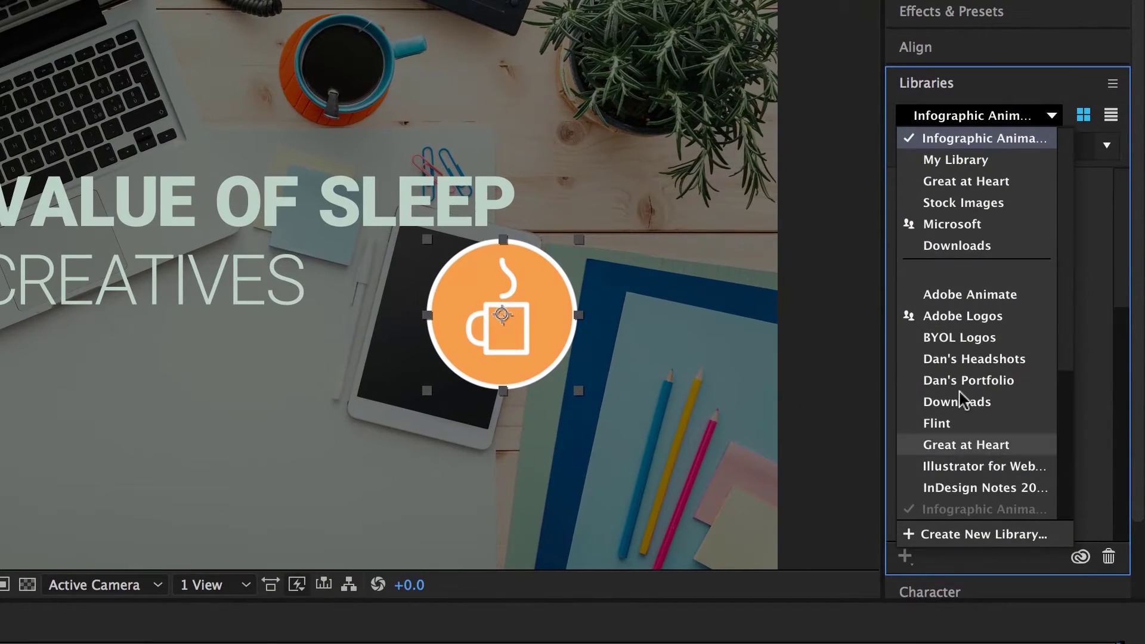
click(993, 138)
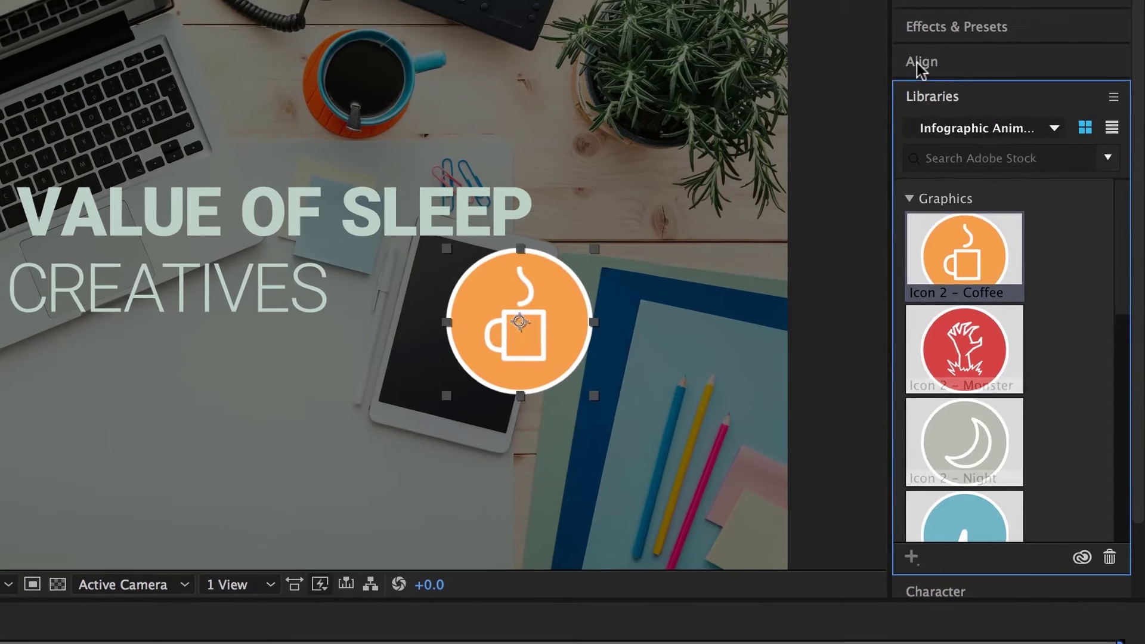
click(955, 43)
click(992, 127)
click(990, 100)
click(987, 74)
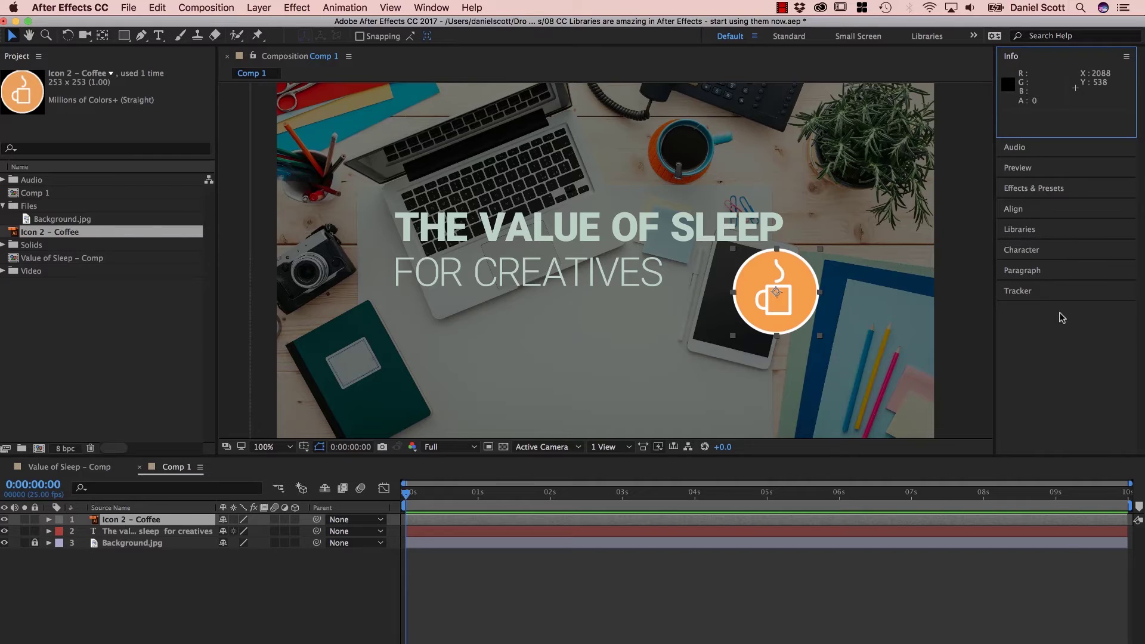
Step: Pull the Libraries panel out and dock it in the right-hand panel column
click(1030, 229)
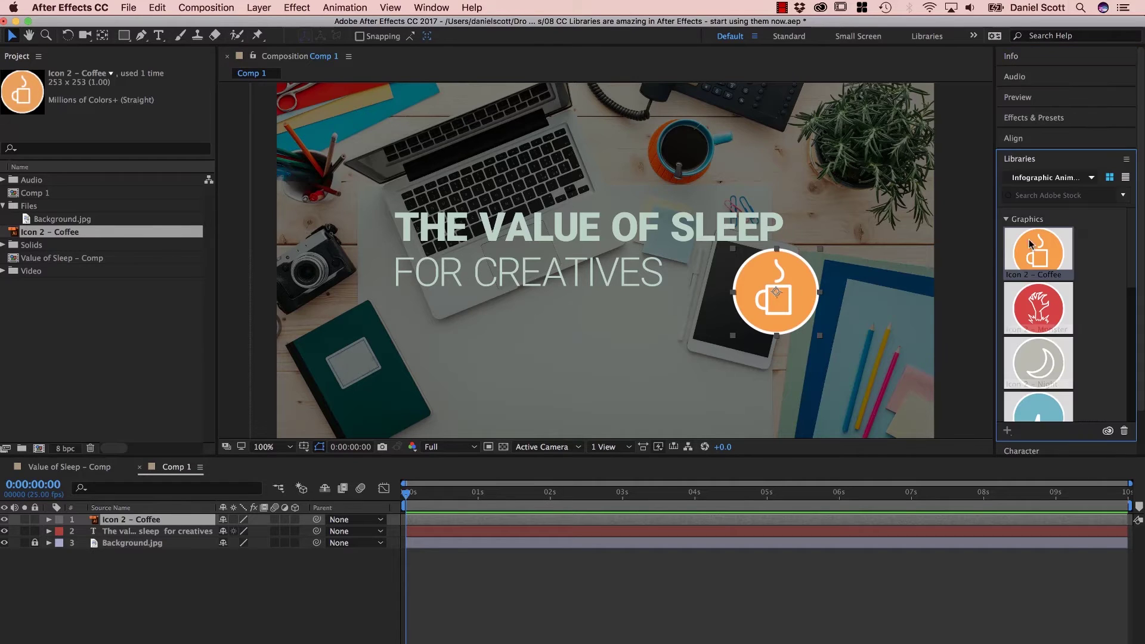
click(1026, 159)
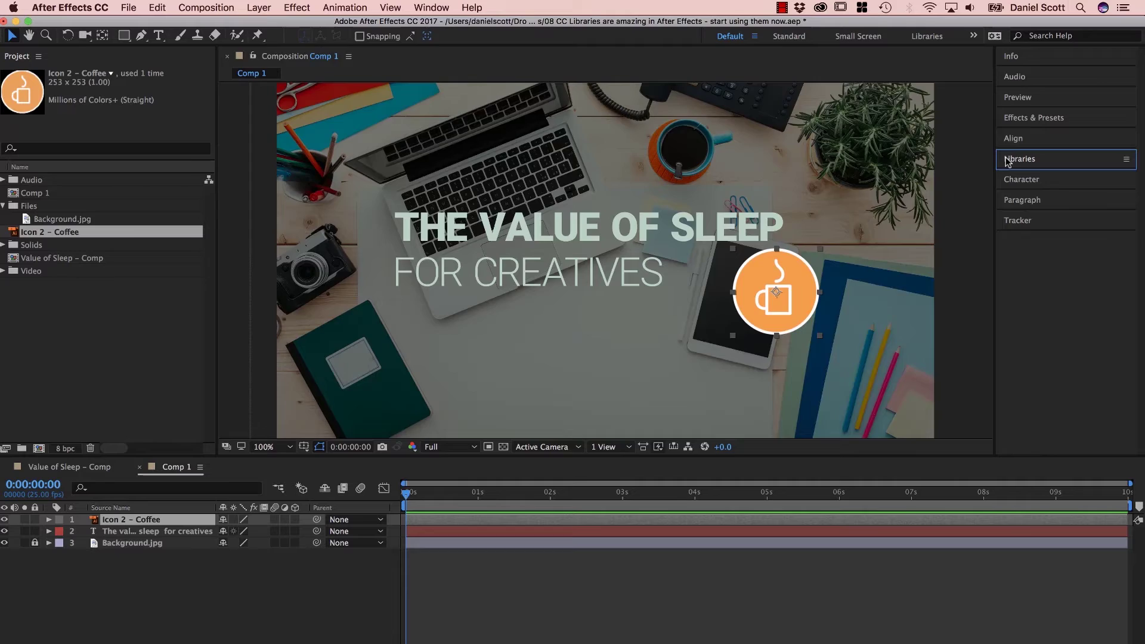
drag(1007, 162, 868, 137)
drag(251, 113, 250, 114)
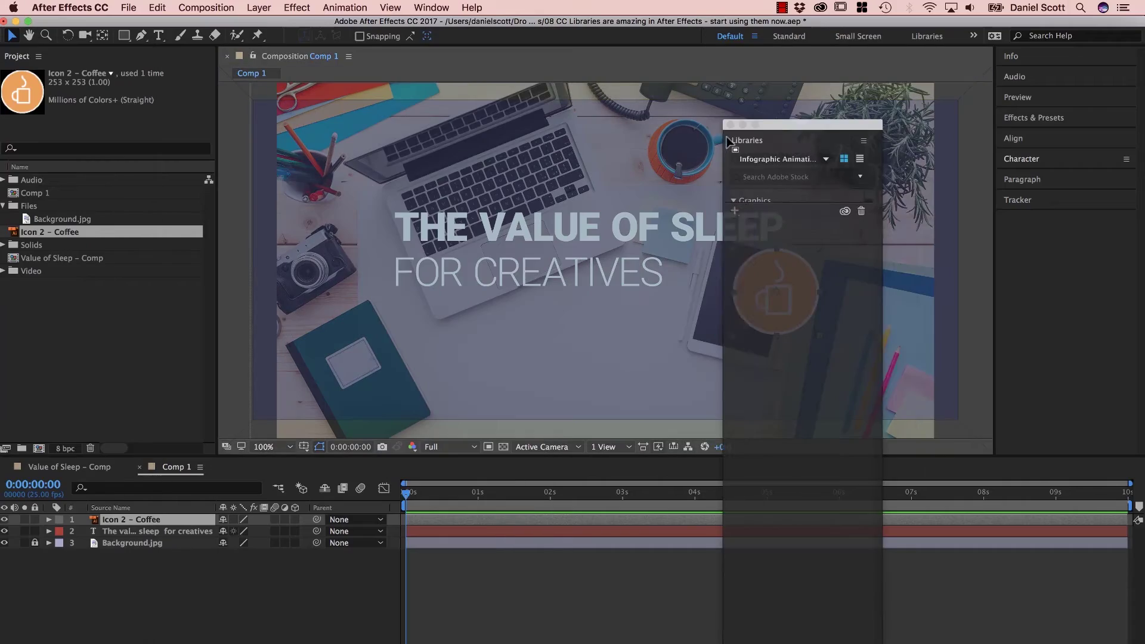
drag(729, 123, 1117, 299)
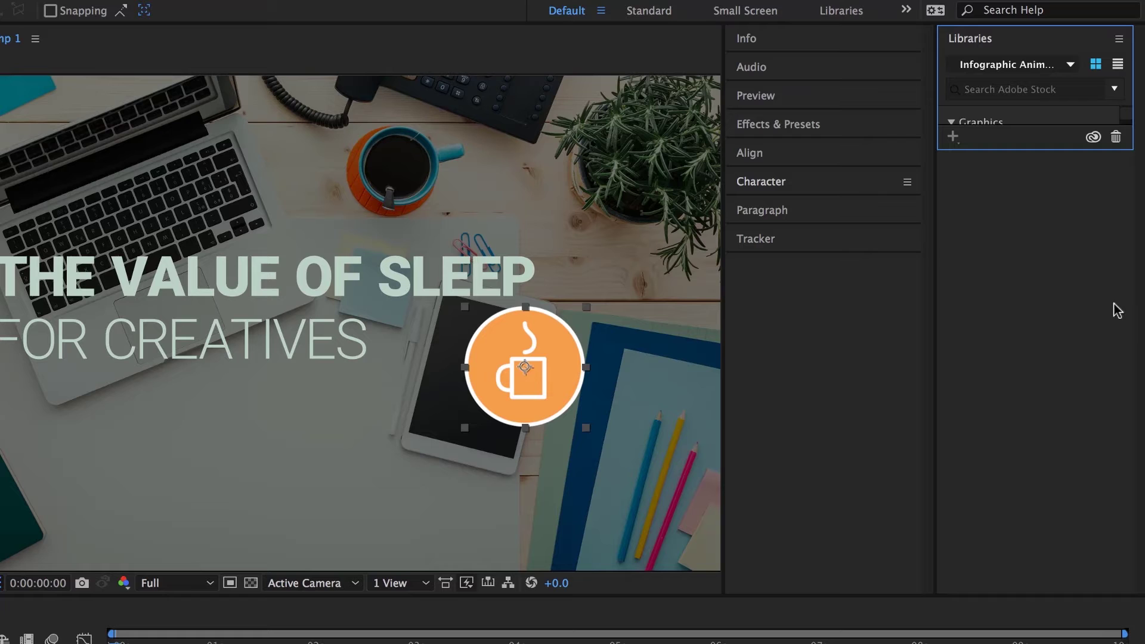
Step: Collapse the Align, Character and Paragraph panels and enlarge the Library into two columns
click(780, 156)
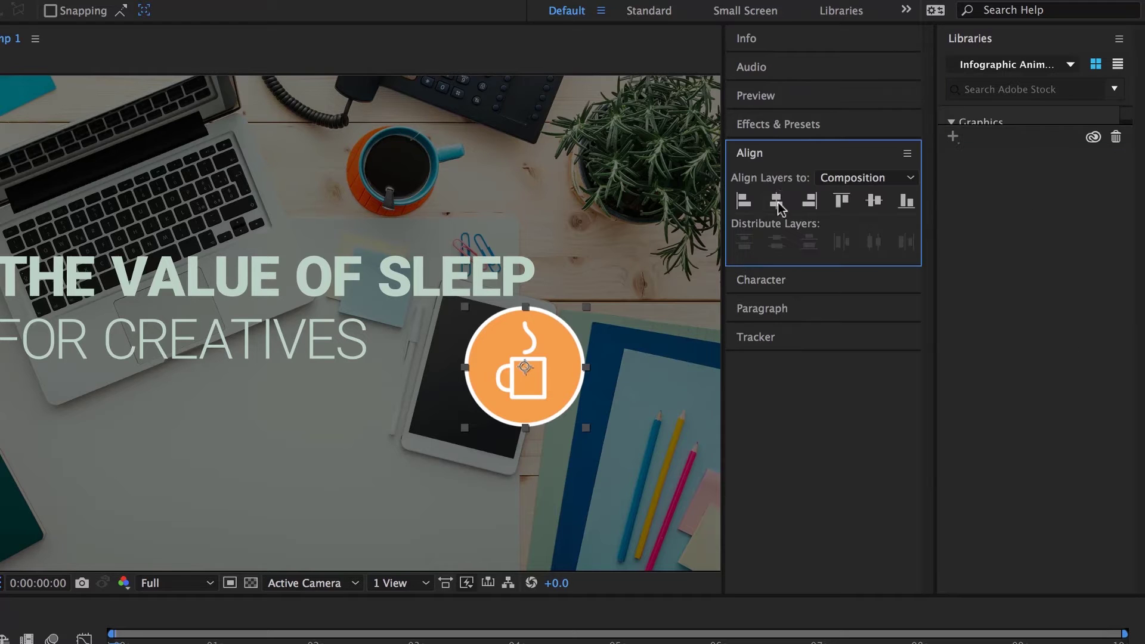
click(775, 282)
click(778, 424)
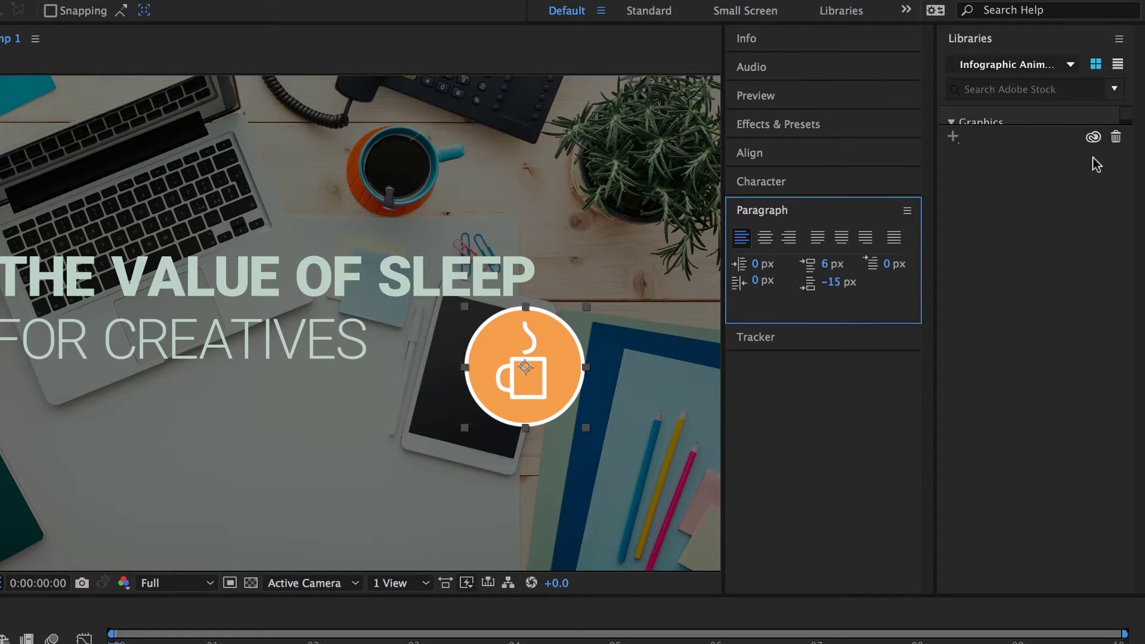
click(983, 39)
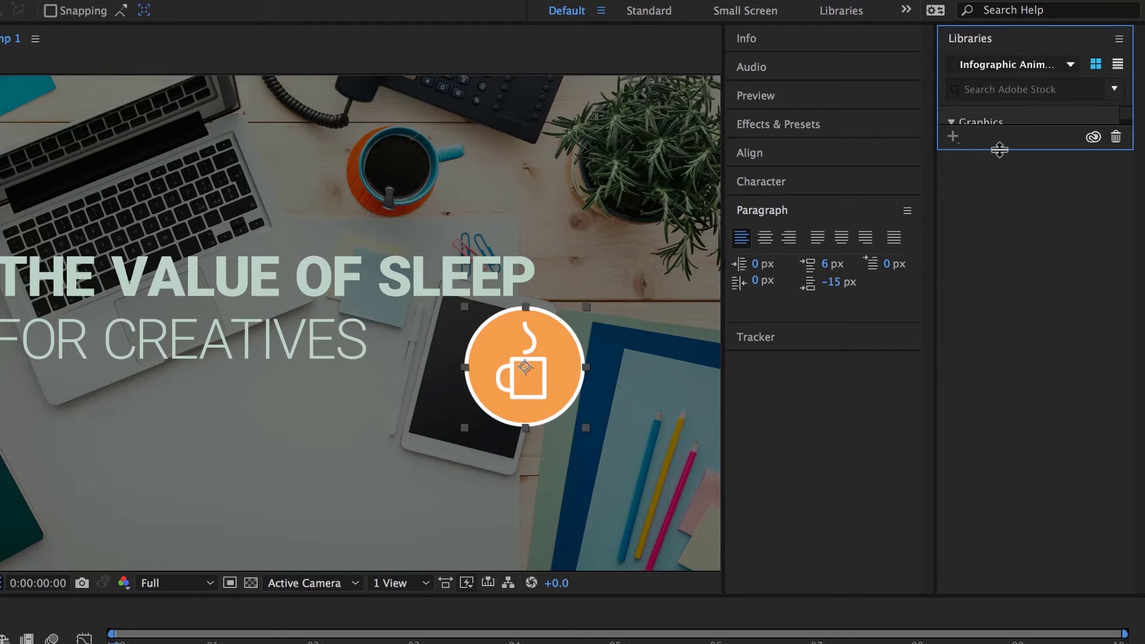
drag(1000, 150, 1018, 586)
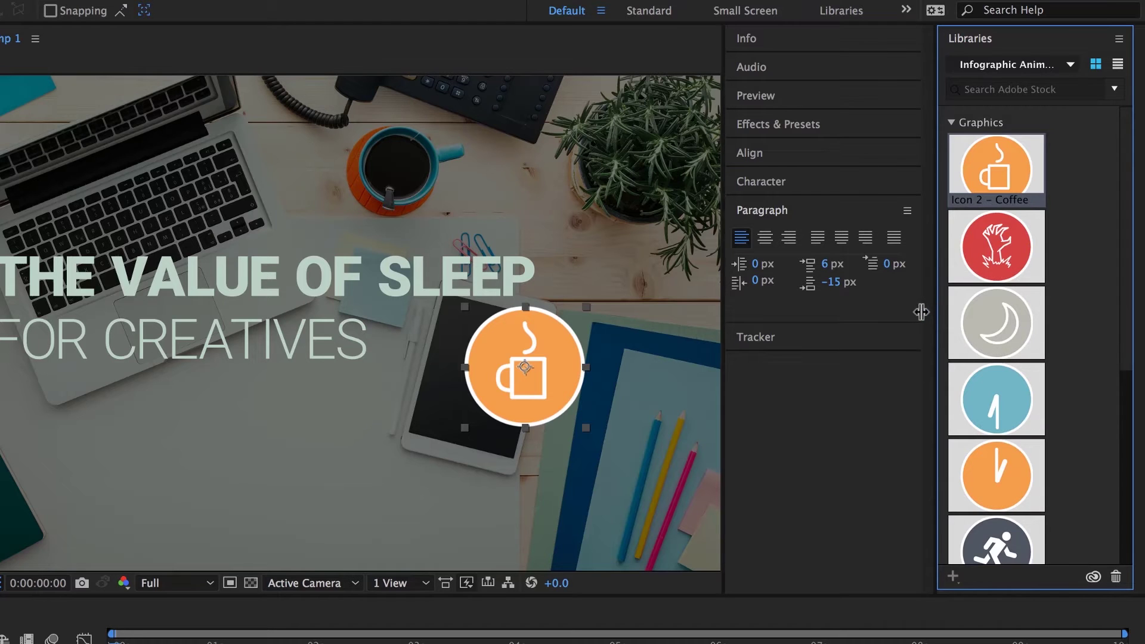
drag(922, 312, 899, 311)
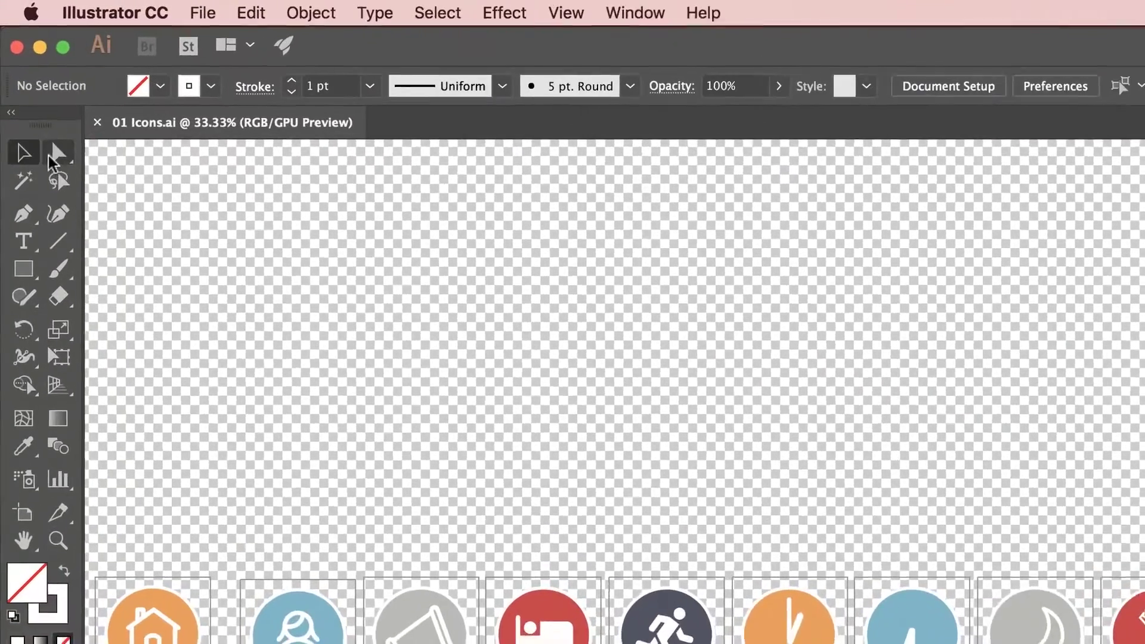
Step: Add the house circle's orange #F49E4B fill to the library as a fill-colour-only swatch
click(38, 103)
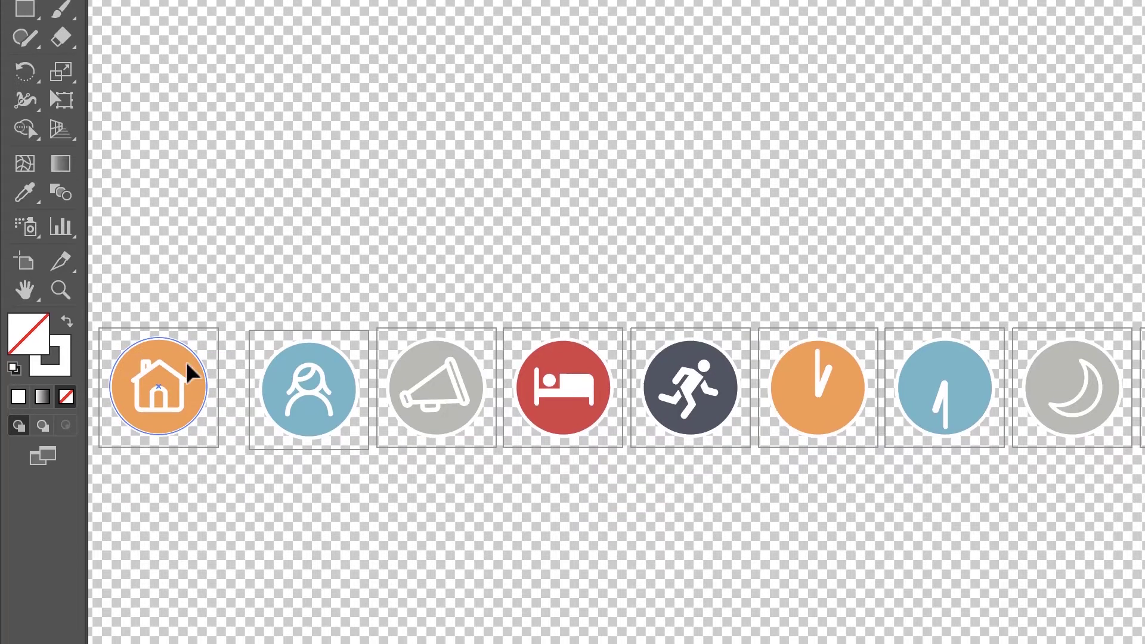
click(192, 380)
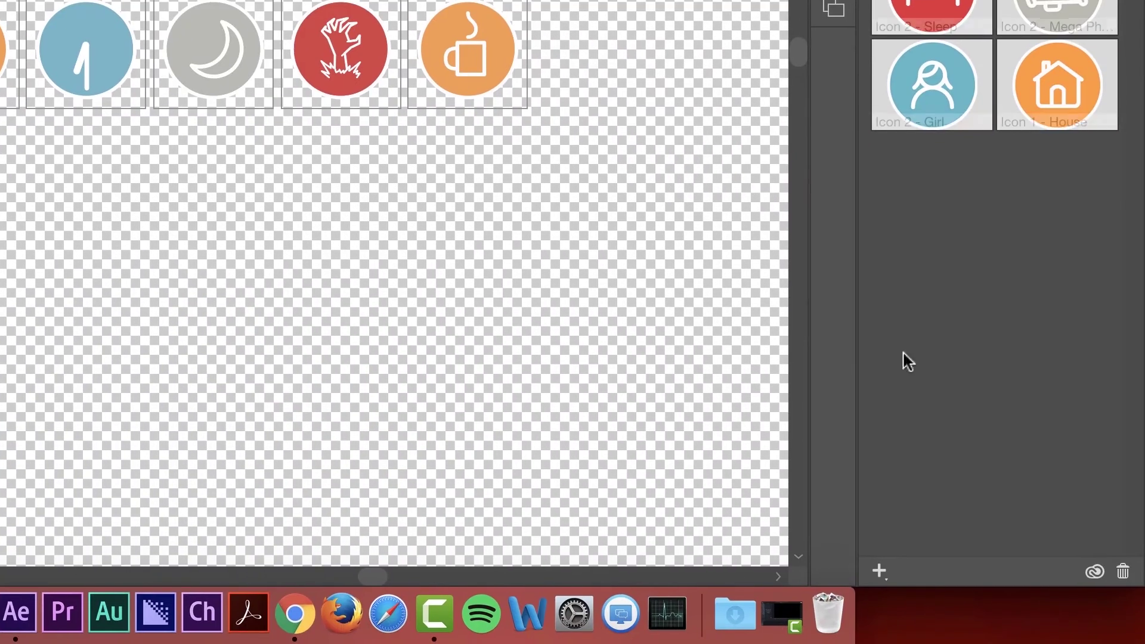
click(881, 574)
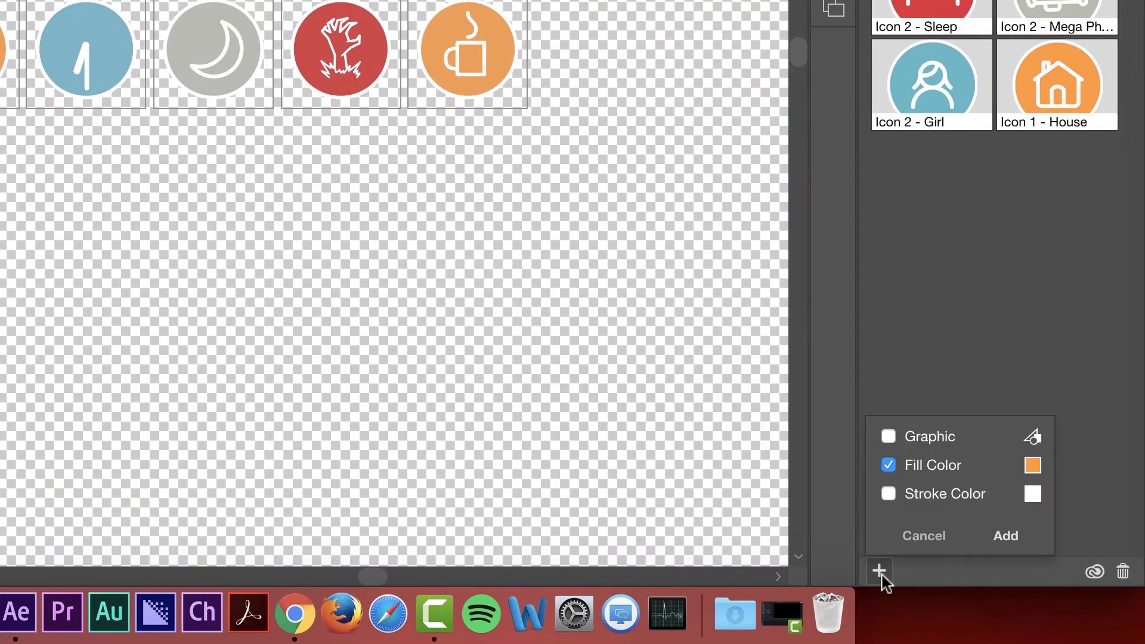
click(889, 494)
click(888, 437)
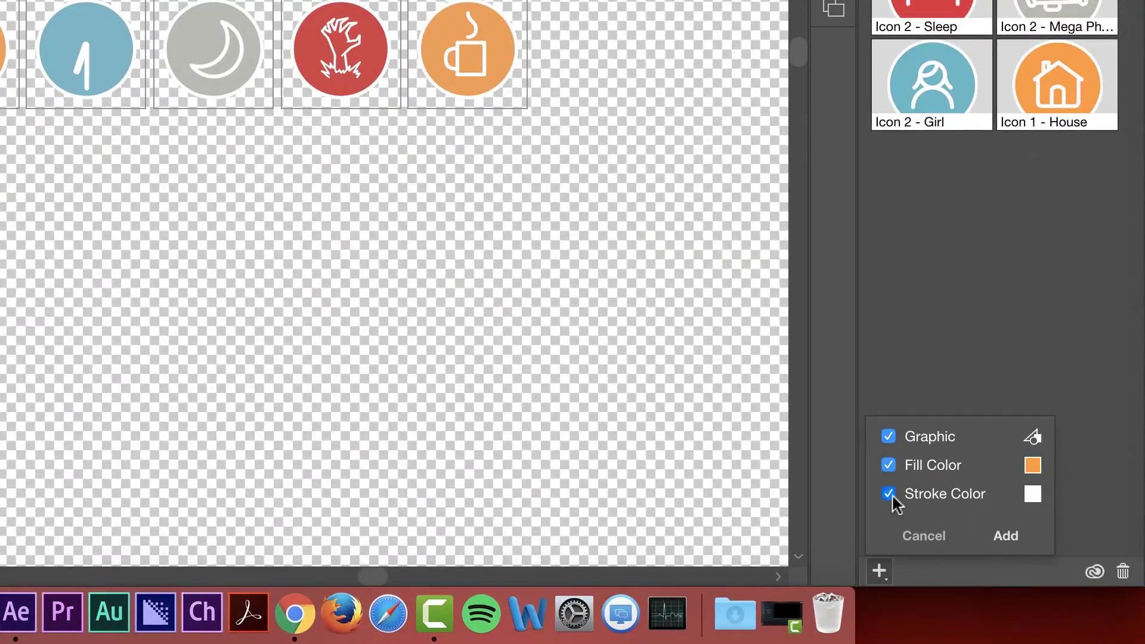
click(888, 494)
click(889, 436)
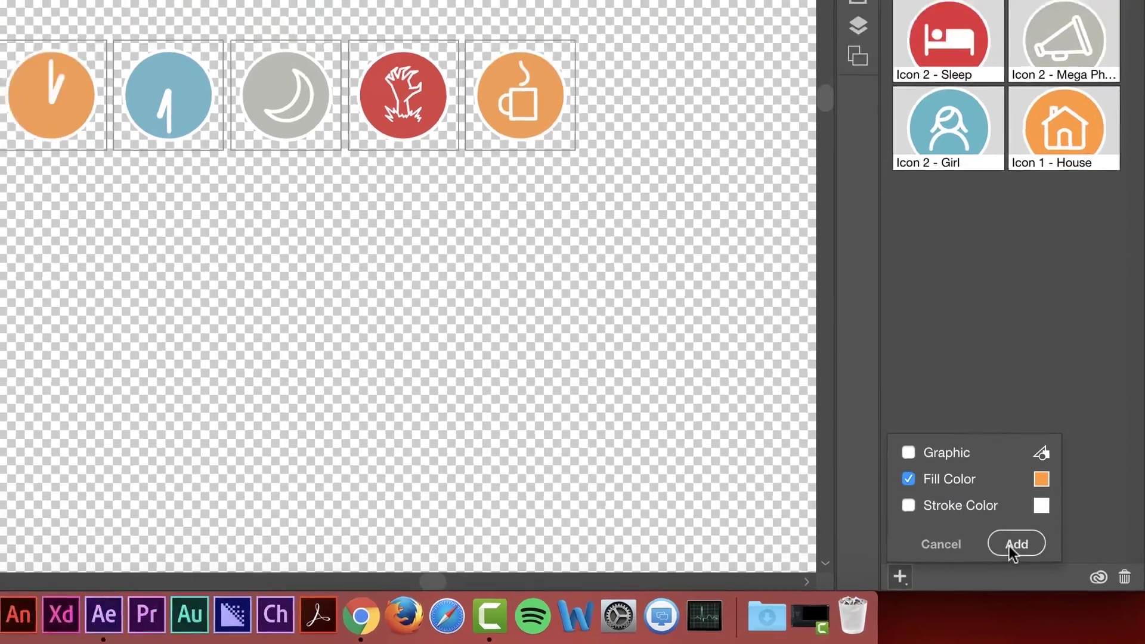
click(1014, 544)
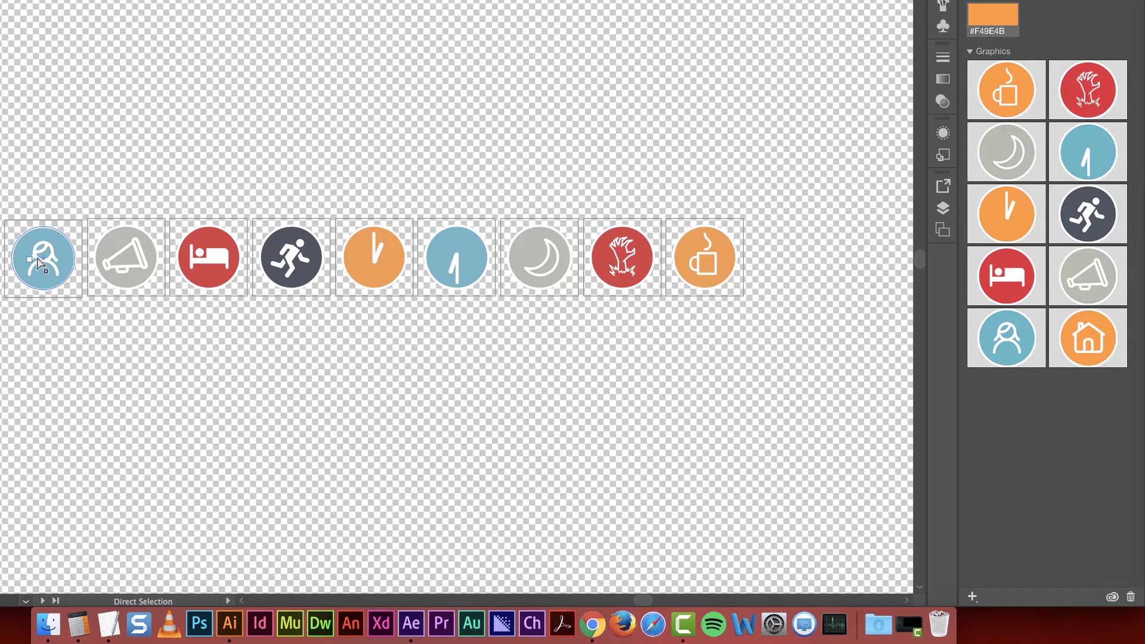
Step: Add the blue #70B7C6, grey #BABAB2, red #D44444 and dark #4F5660 circle fills as swatches
click(71, 264)
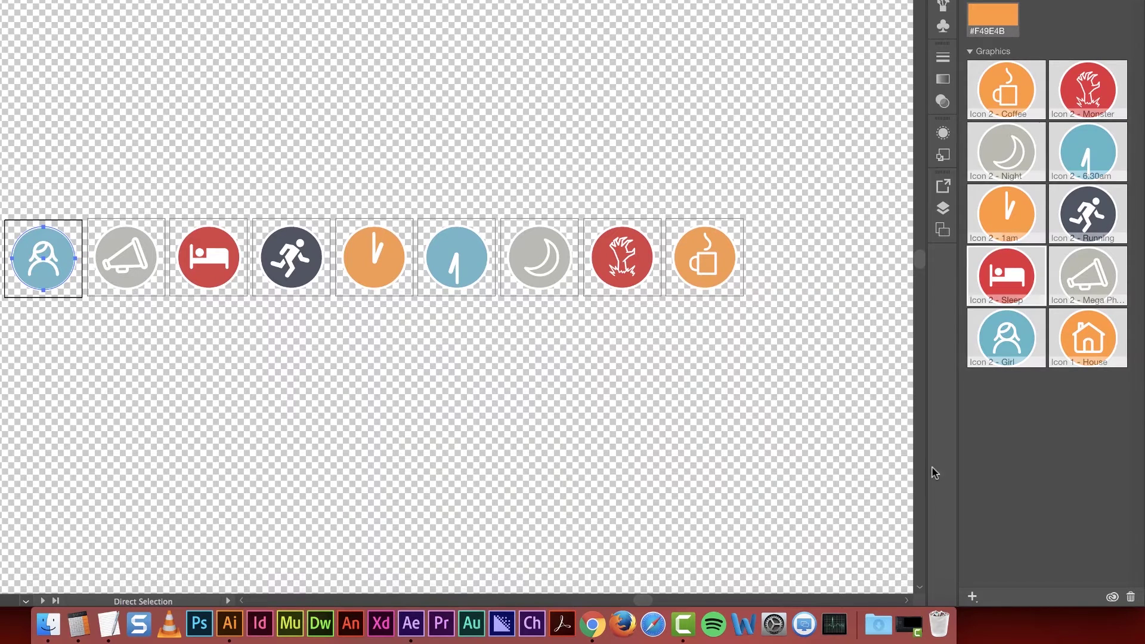
click(972, 596)
click(1055, 573)
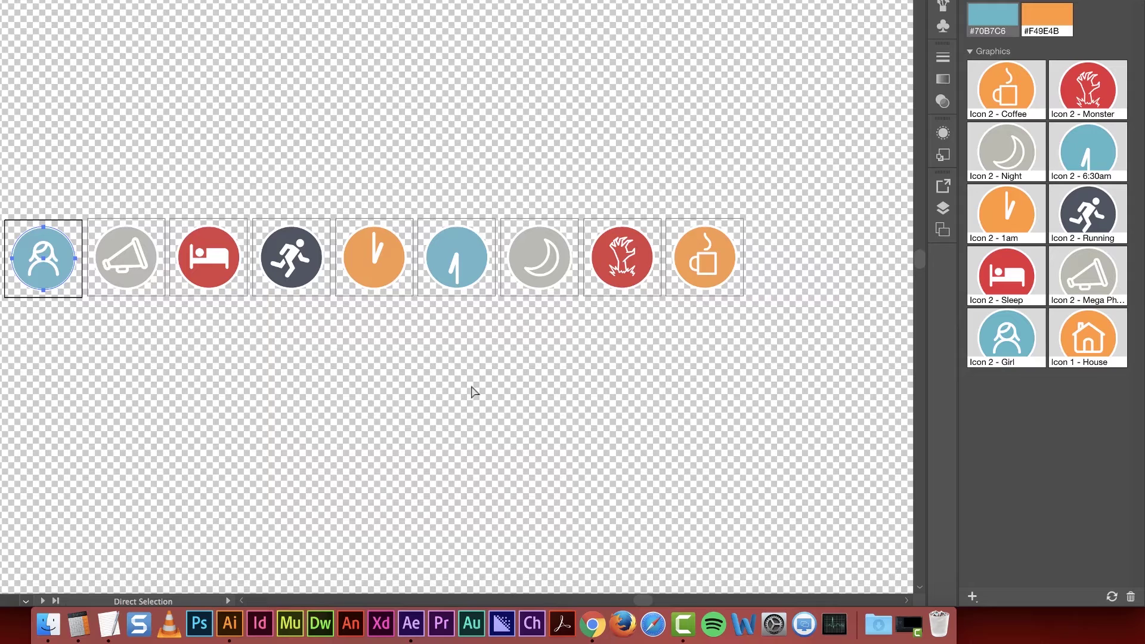
click(126, 257)
click(972, 596)
click(1053, 573)
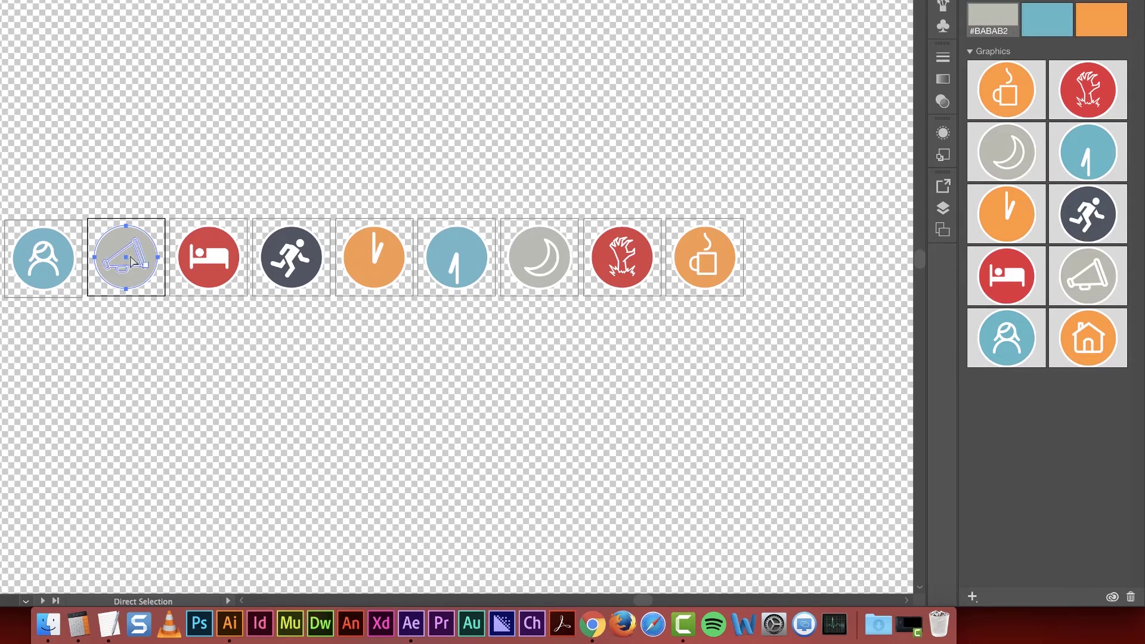
click(209, 257)
click(972, 596)
click(1053, 573)
click(291, 257)
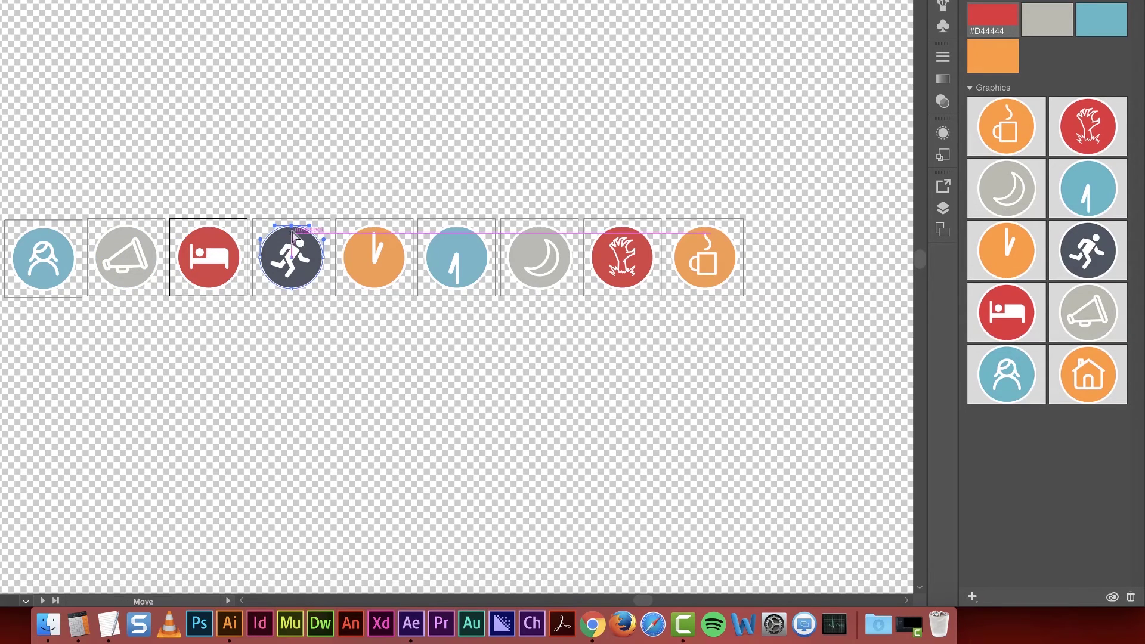
click(973, 596)
click(1053, 573)
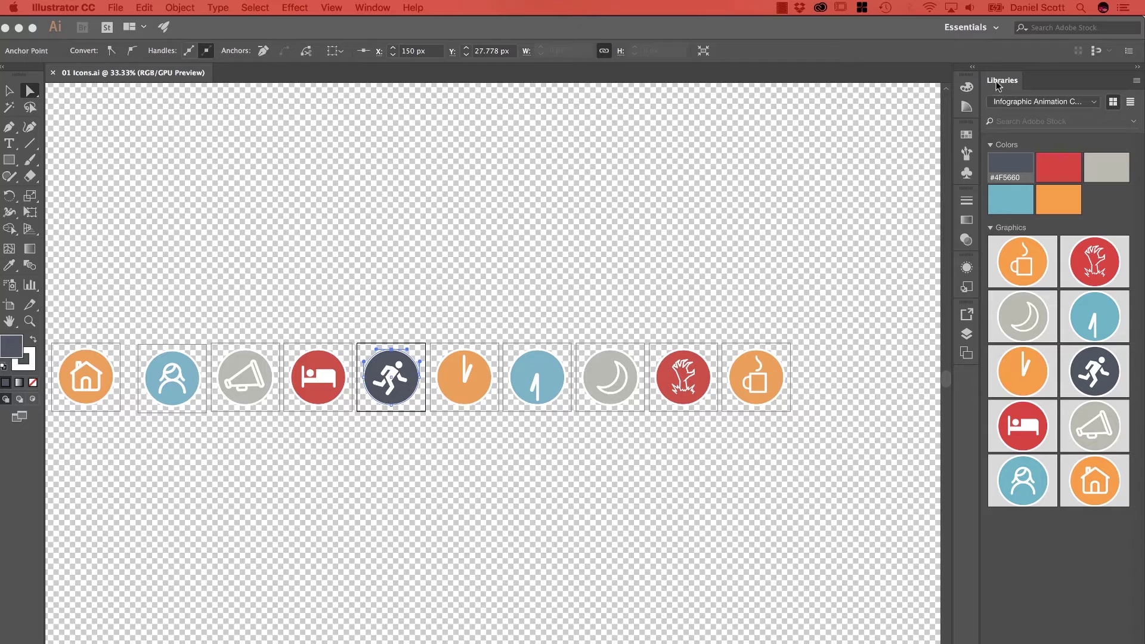
Step: Bring up the infographic library's flyout menu showing its Collaborate and Share Link options
click(1136, 85)
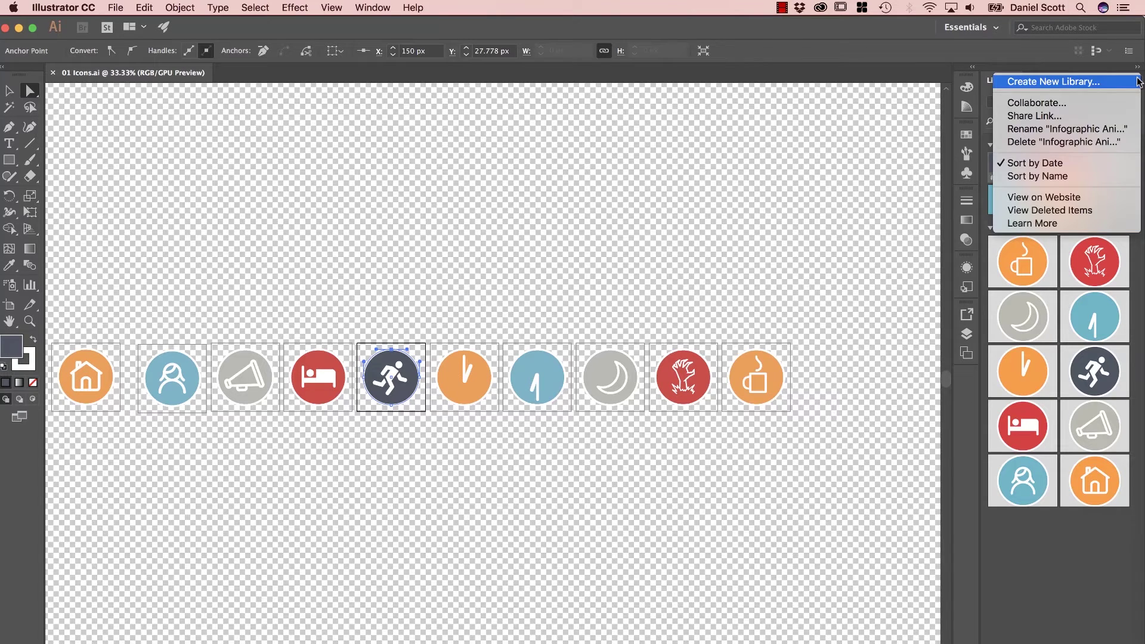
click(1137, 86)
click(1138, 87)
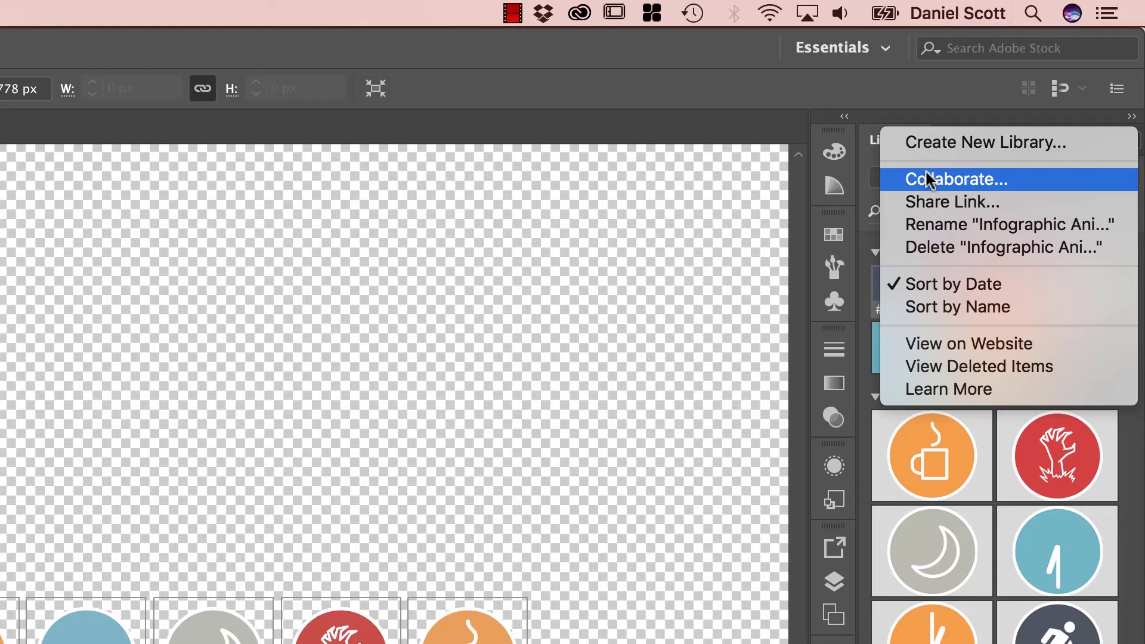
click(926, 205)
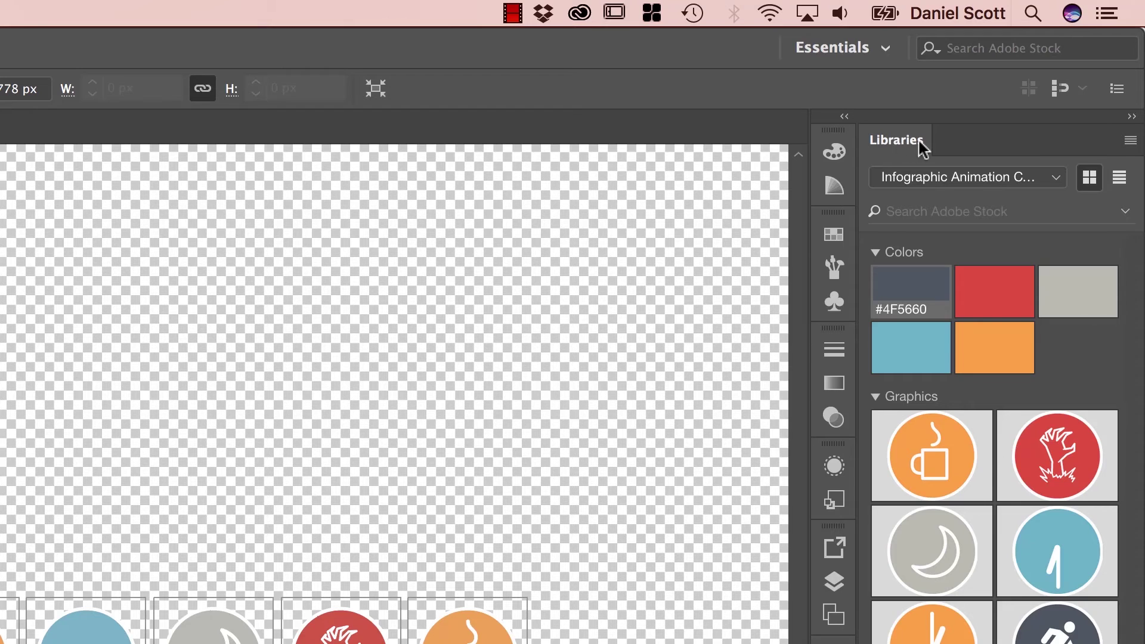
click(1129, 141)
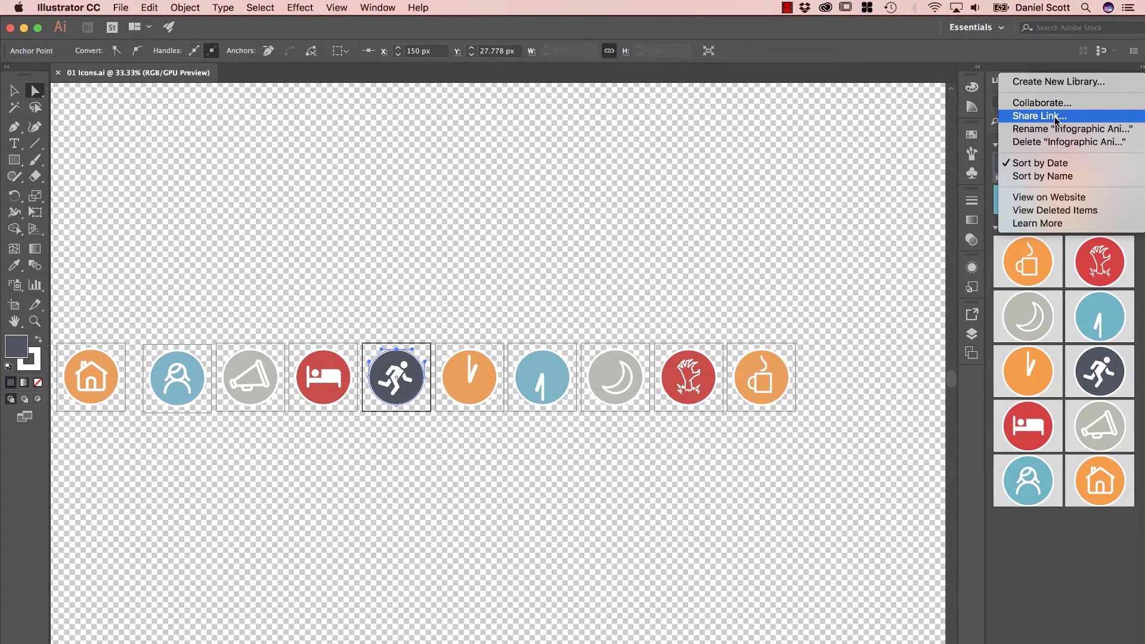
Step: Dismiss the library menu and switch to After Effects to see the five synced swatches
click(809, 229)
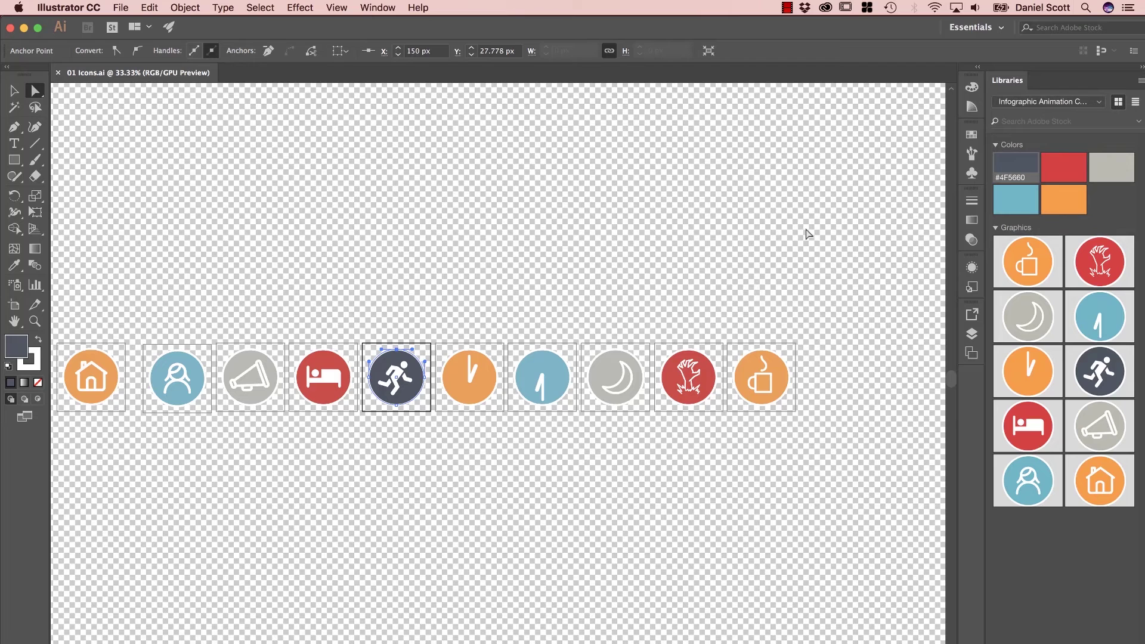
key(super+Tab)
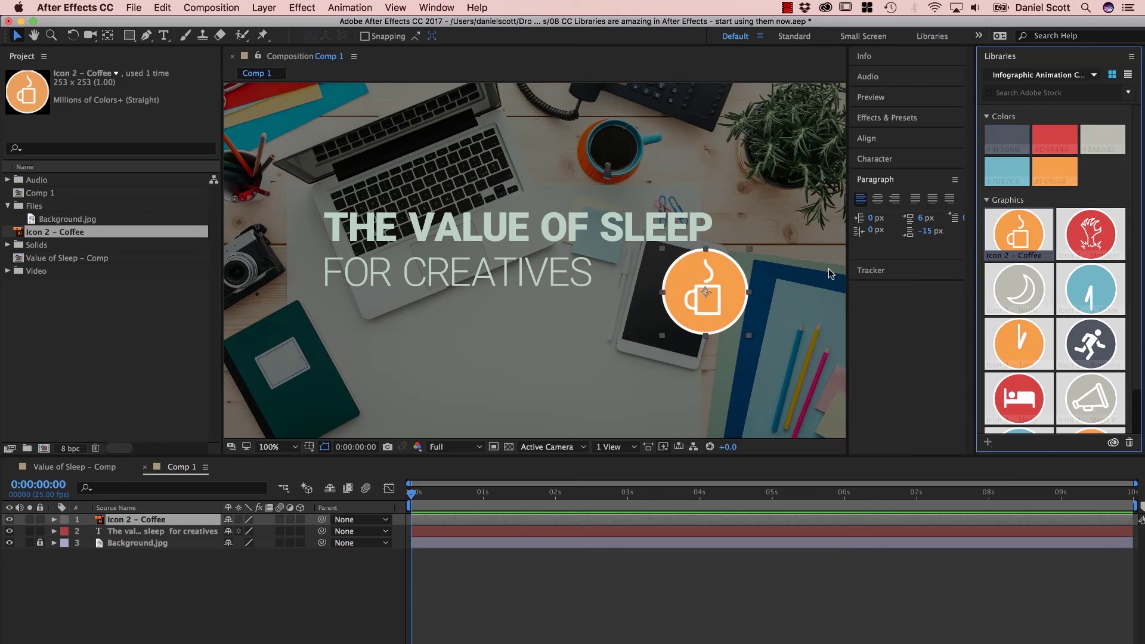